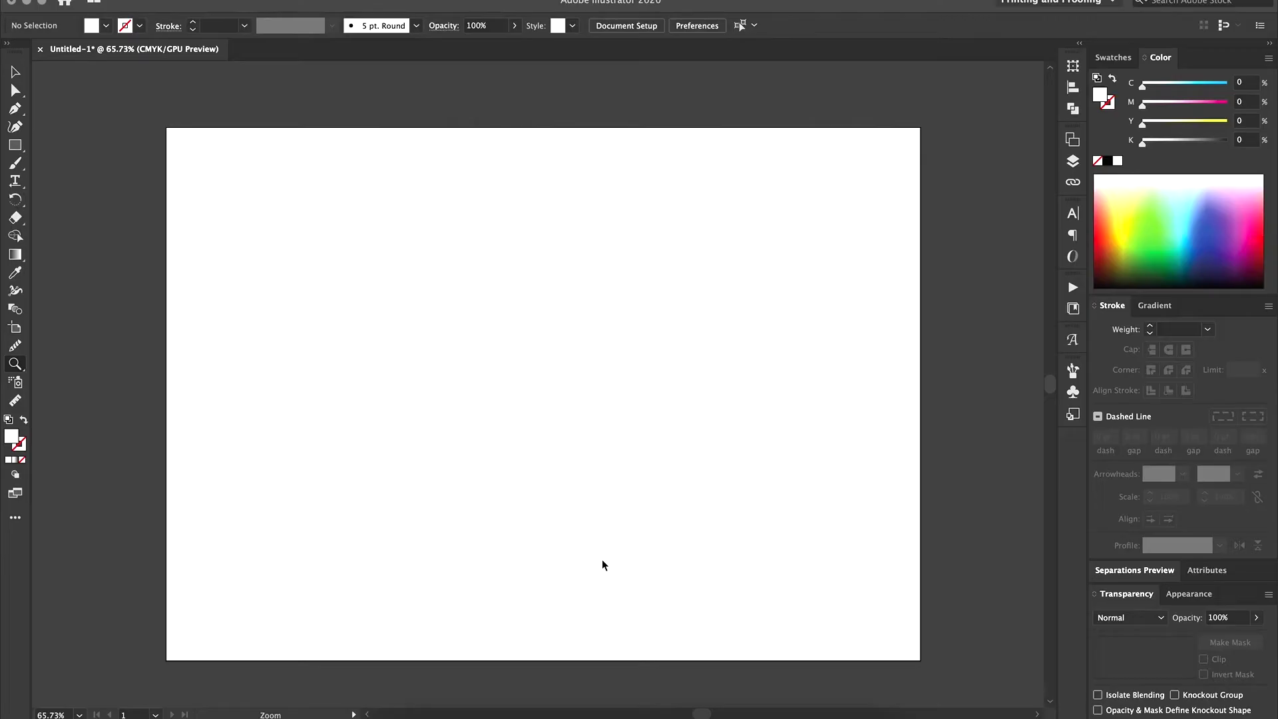
- Zoom into the new blank landscape artboard in Illustrator
click(499, 456)
- Draw the long horizontal base bar and the curved hook outline above it
key(v)
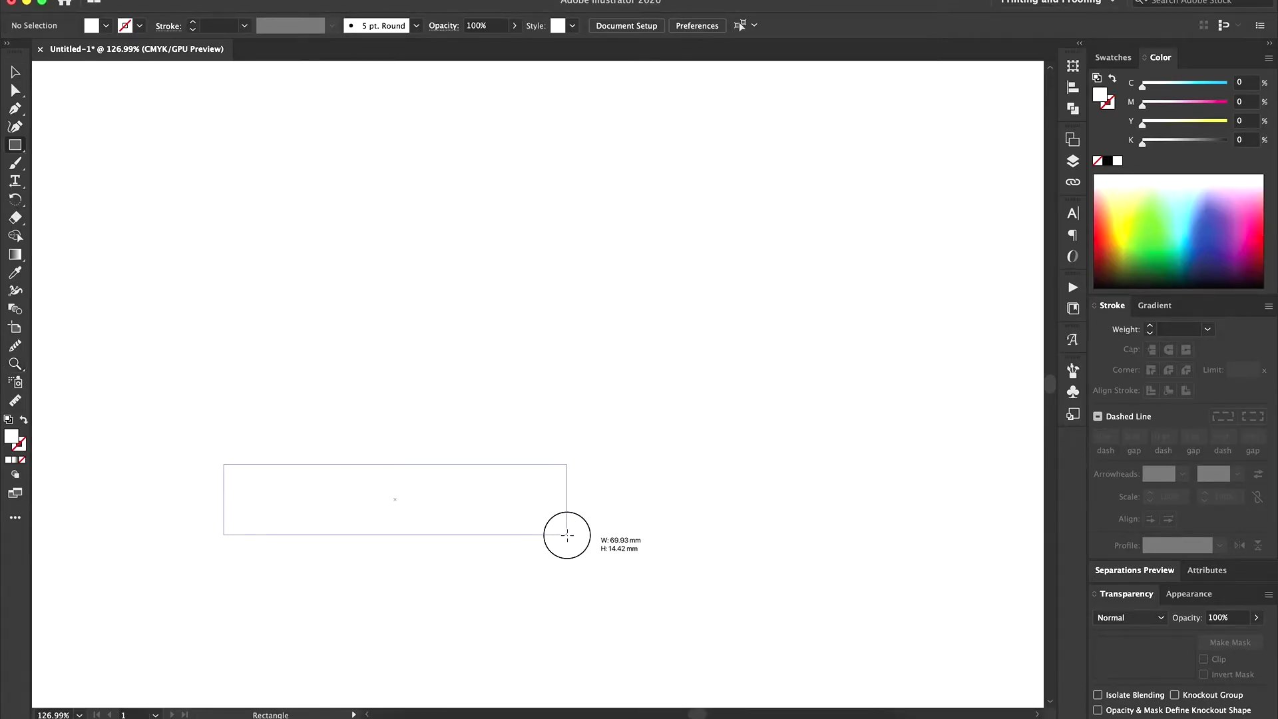
drag(492, 228, 567, 481)
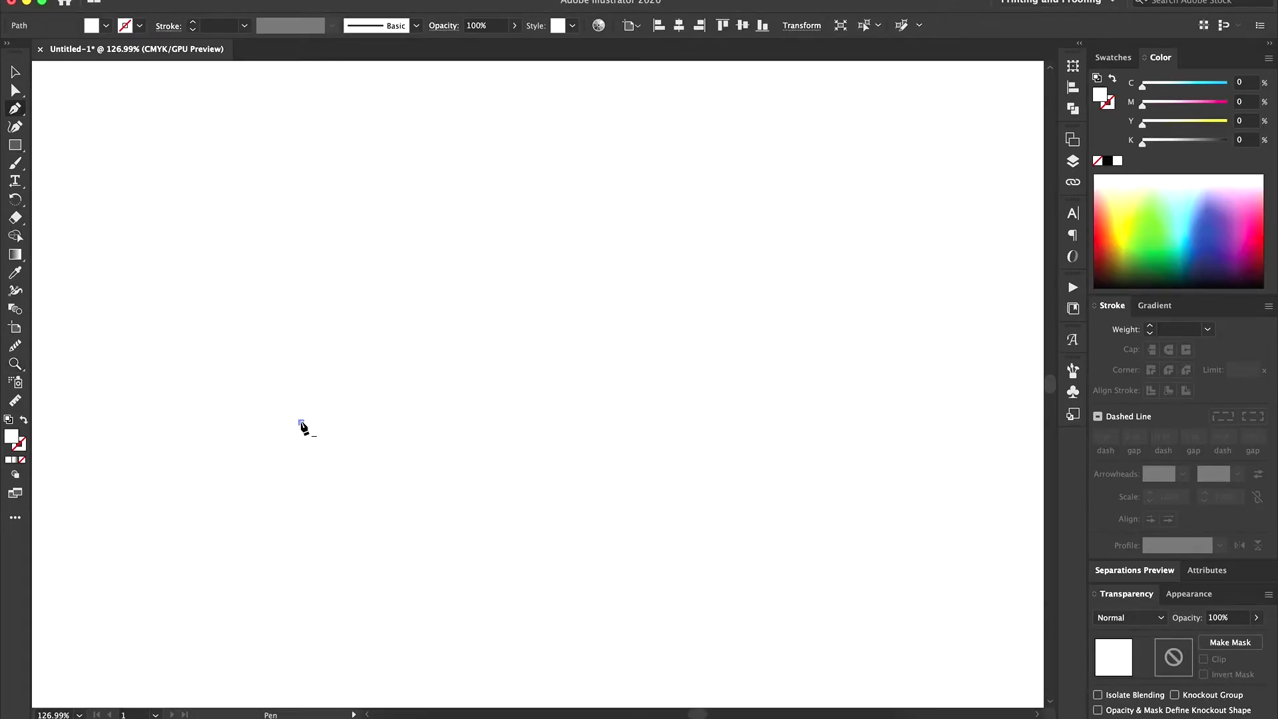
click(301, 301)
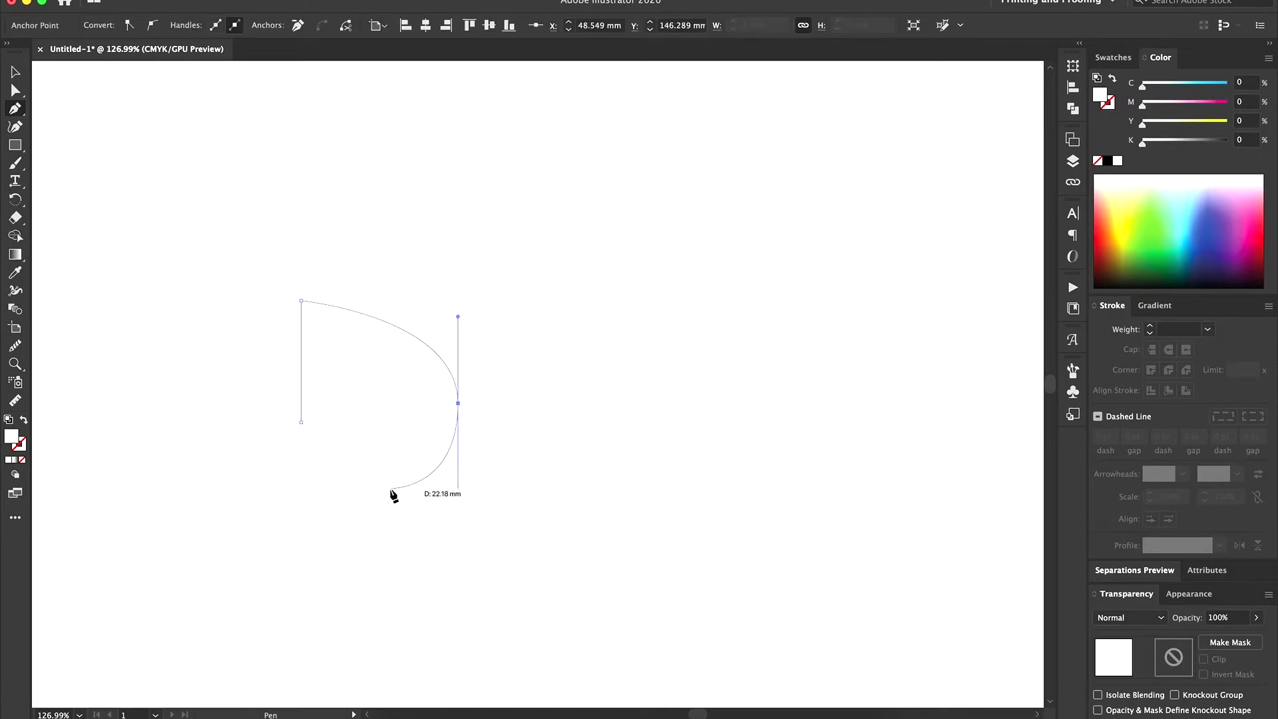
click(334, 477)
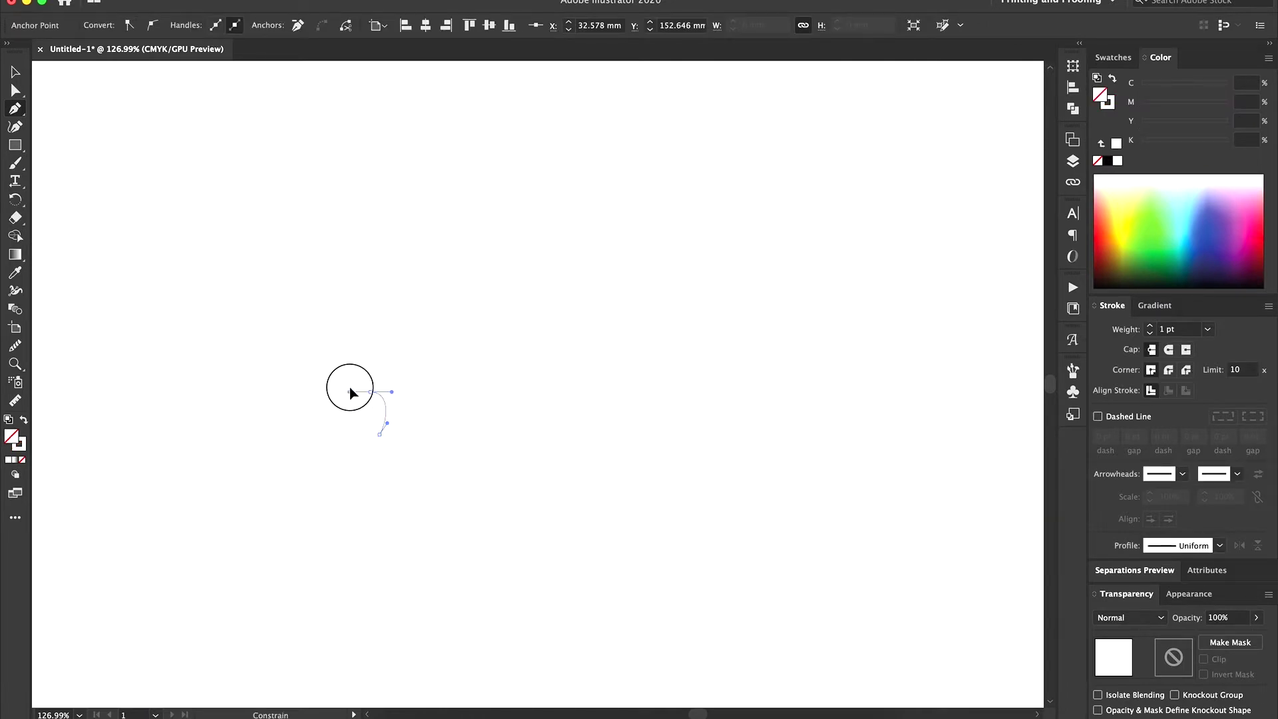
key(a)
click(302, 301)
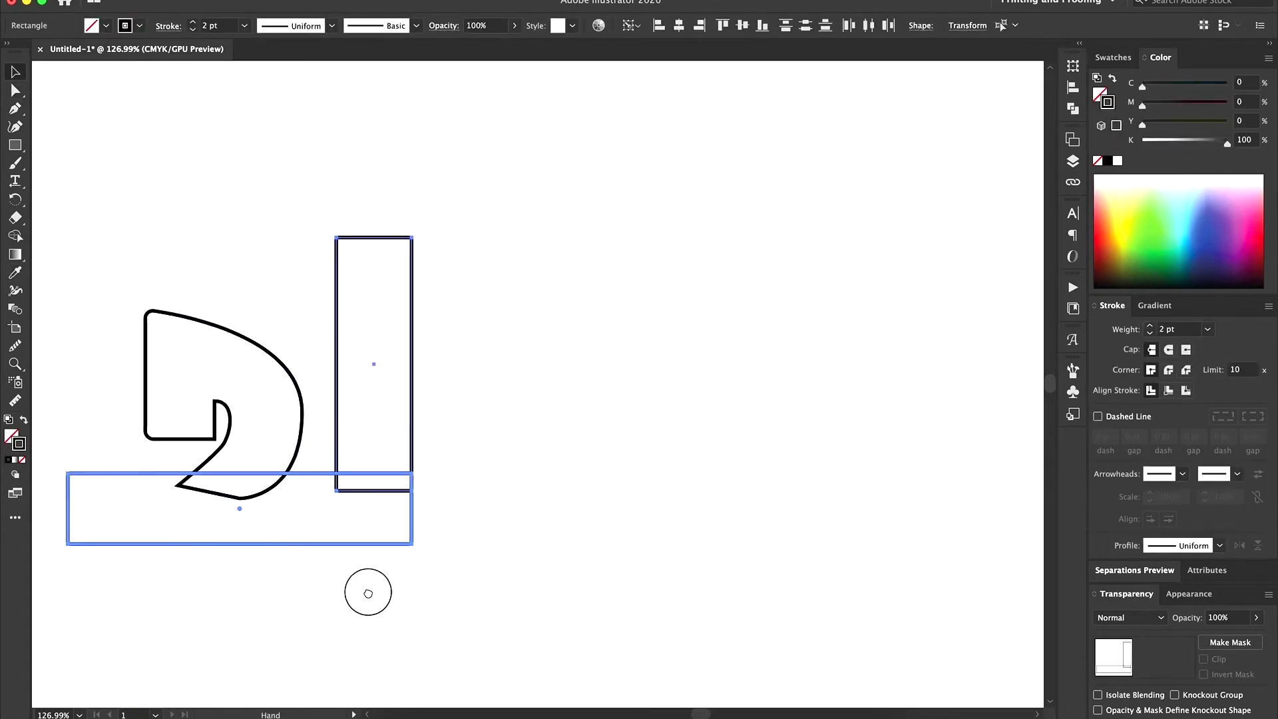
drag(368, 593, 371, 544)
key(z)
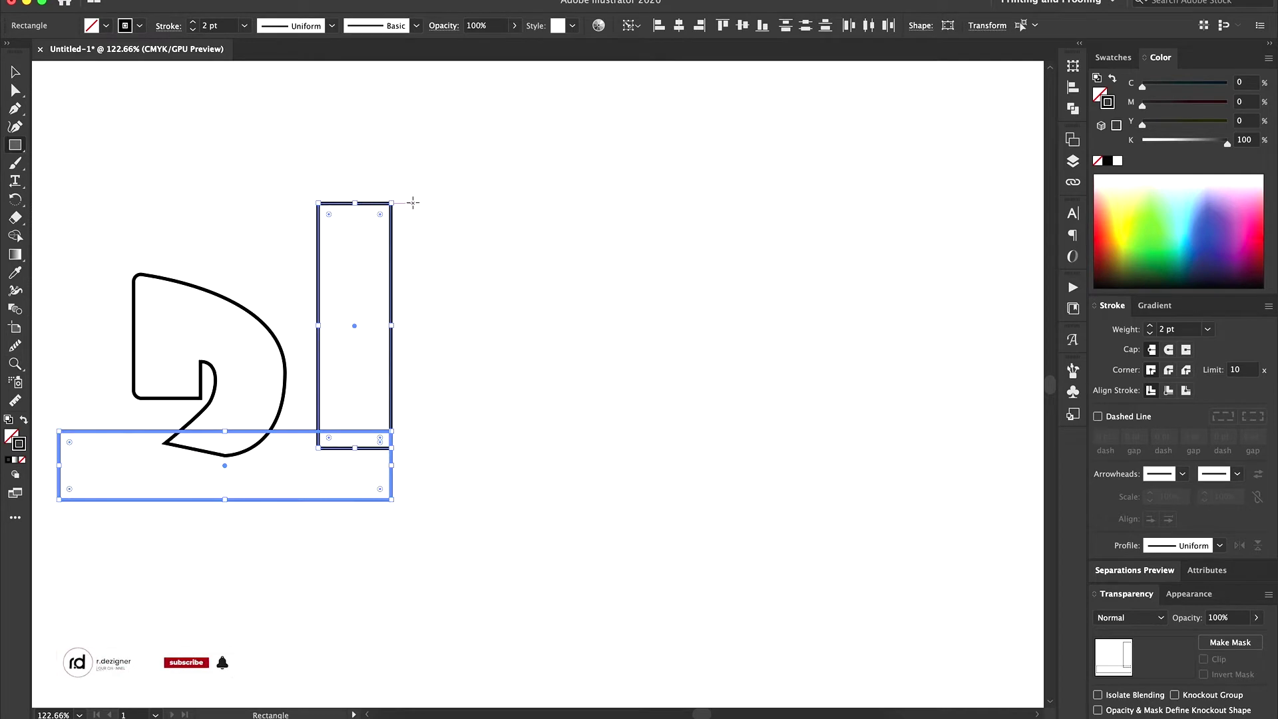
- Add wide stacked rectangles at top right, plus a rotated horizontal copy beneath them
drag(412, 203, 598, 274)
mouse_move(433, 299)
mouse_down()
mouse_move(619, 371)
mouse_move(603, 268)
mouse_up()
key(e)
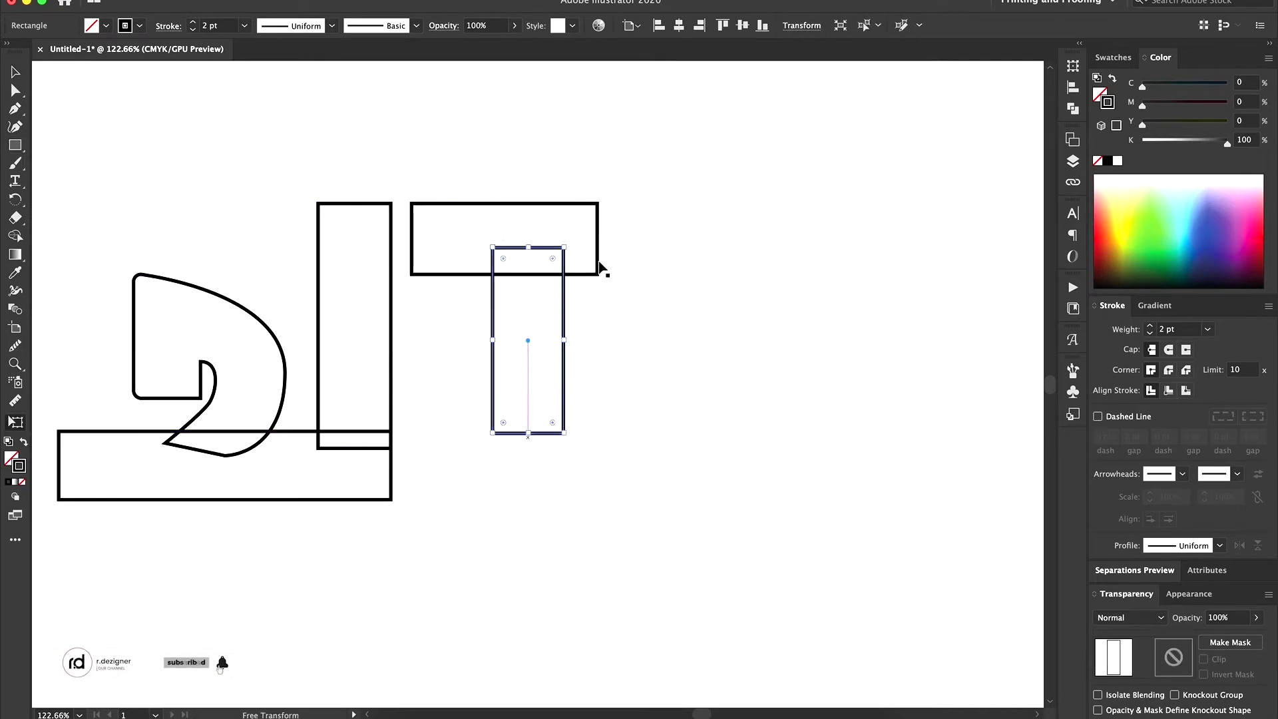
mouse_move(527, 399)
mouse_down()
mouse_move(447, 355)
mouse_move(557, 433)
mouse_up()
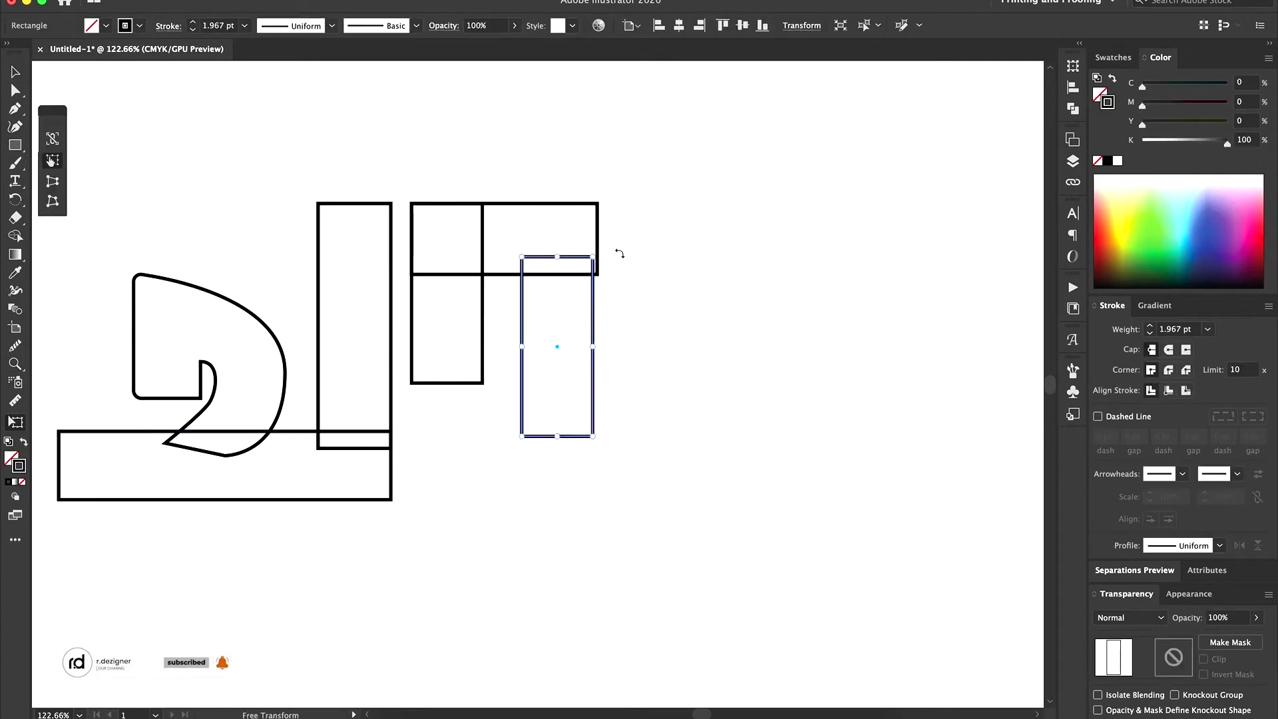
drag(619, 254, 649, 408)
key(v)
drag(533, 346, 484, 349)
click(437, 453)
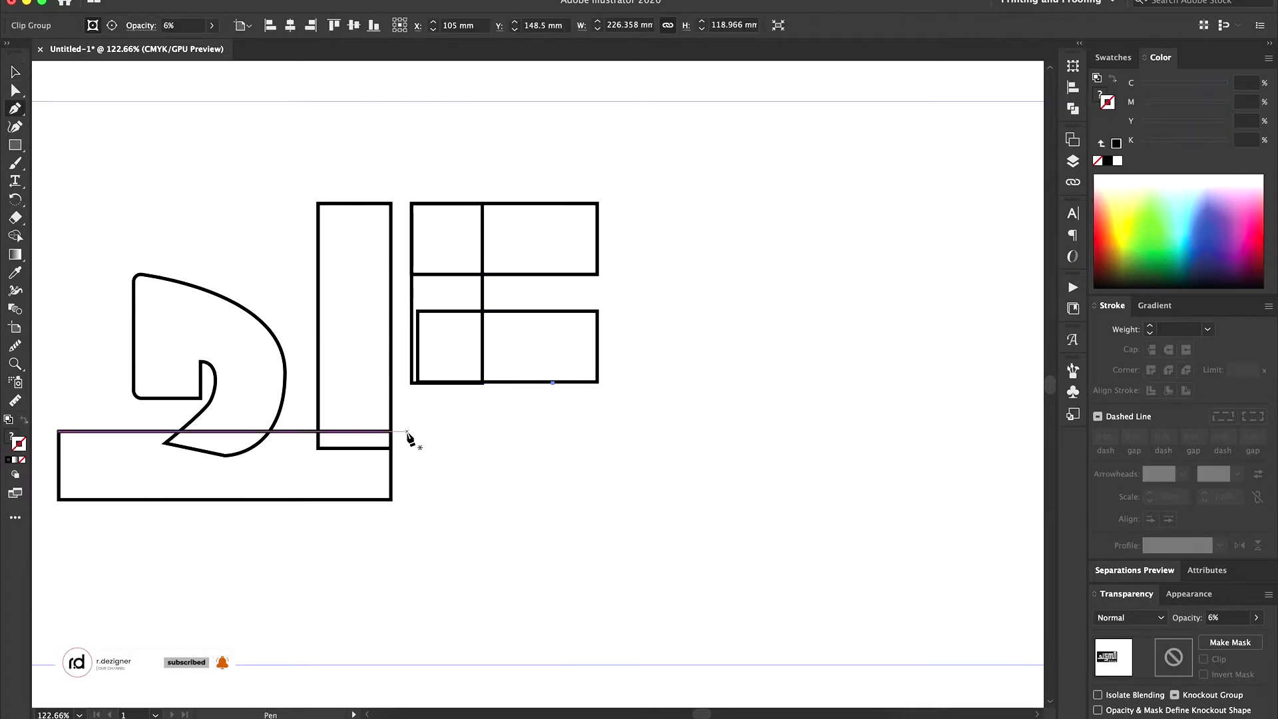
- Draw the 3-shaped outline below the stacked rectangles
click(407, 499)
click(406, 432)
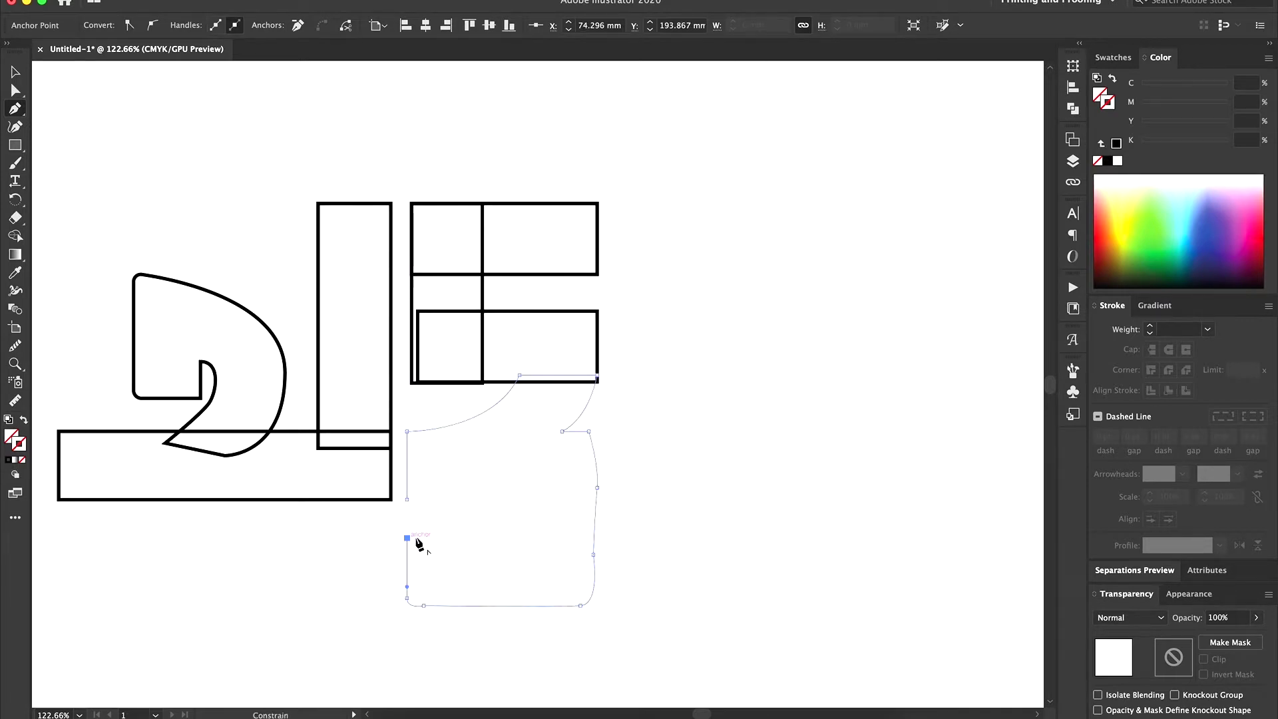
click(406, 499)
drag(564, 319, 390, 347)
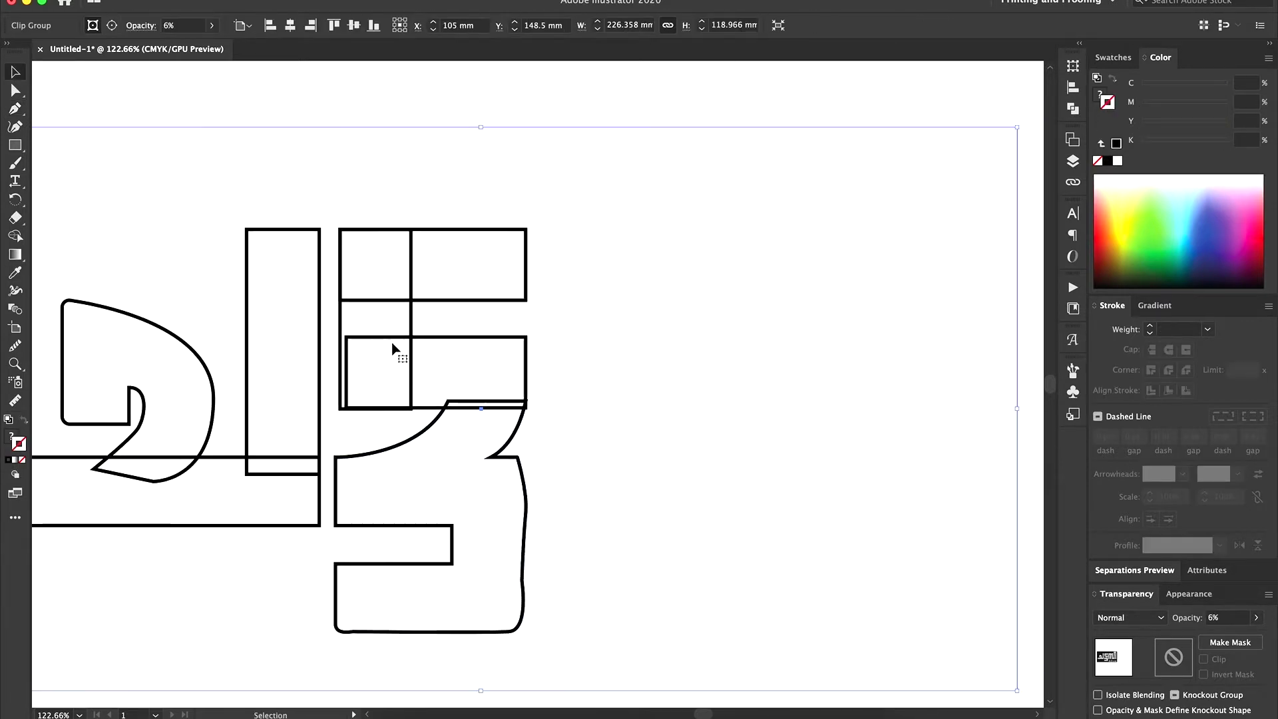
click(373, 407)
key(z)
scroll(546, 395, down, 2)
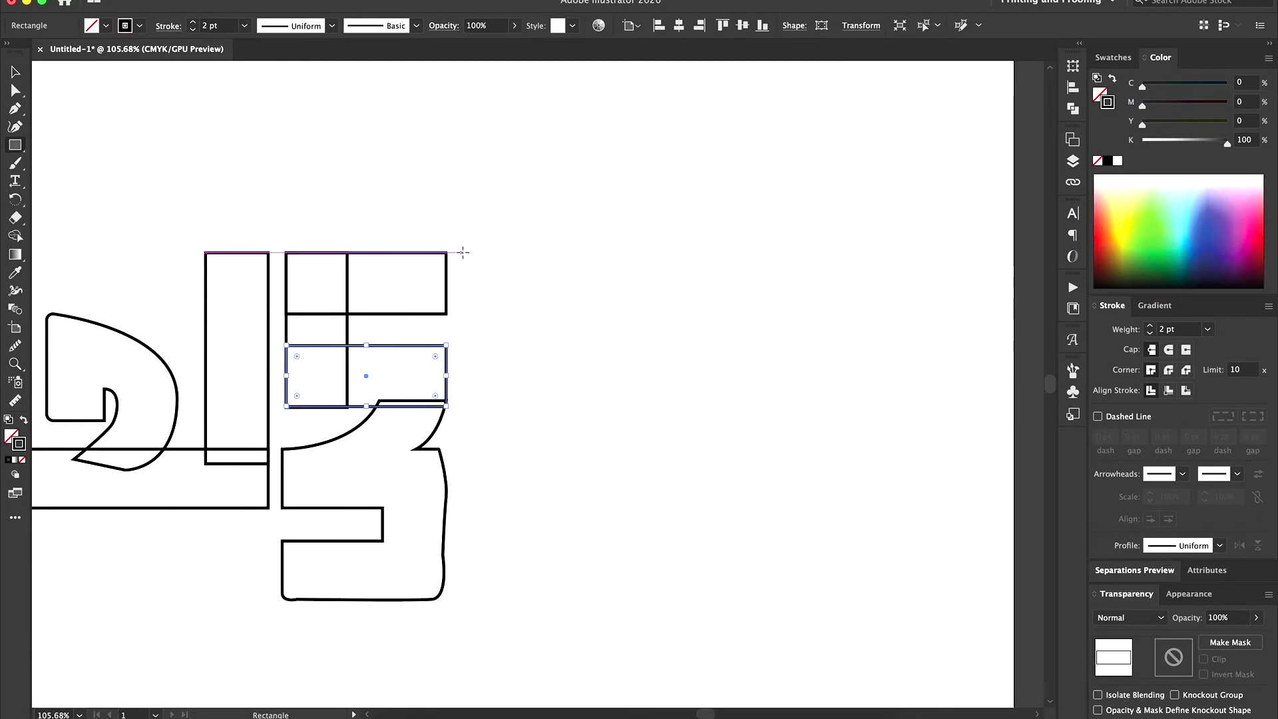
- Add two tall upright bars joined by an angled top shape drawn with the Pen tool
drag(520, 502, 520, 499)
drag(542, 260, 602, 508)
key(p)
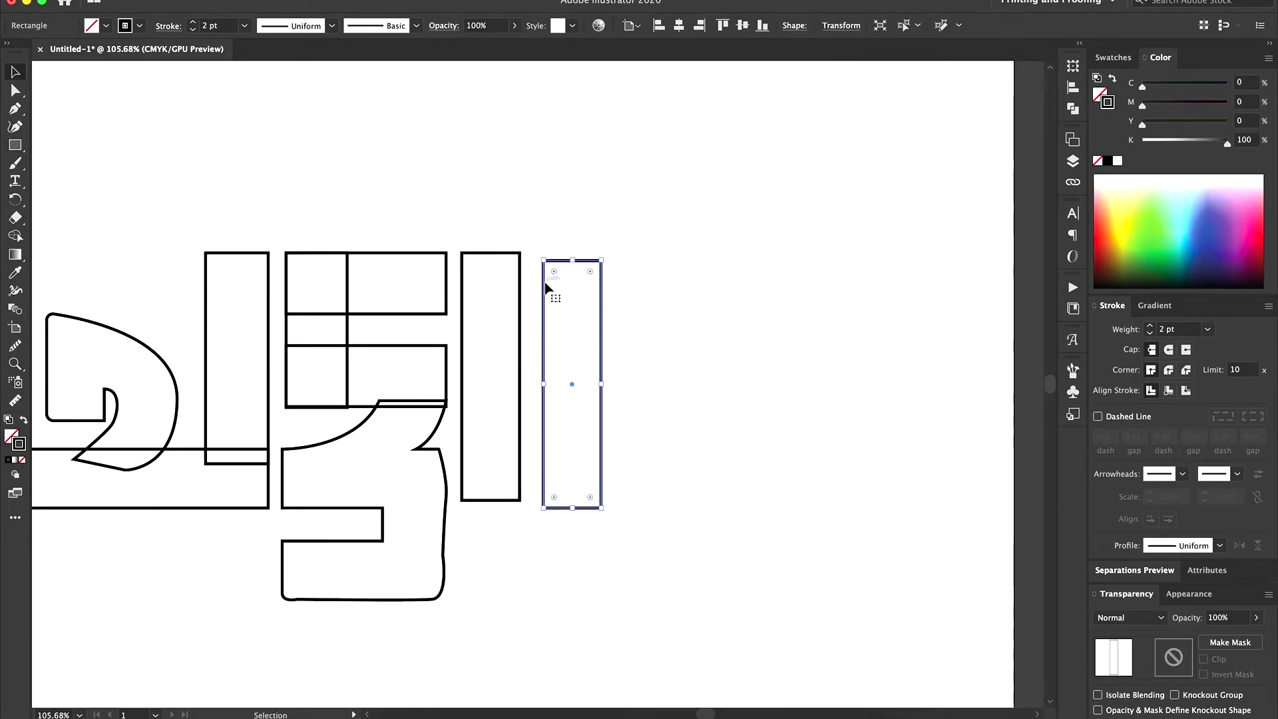
click(491, 253)
drag(601, 259, 624, 273)
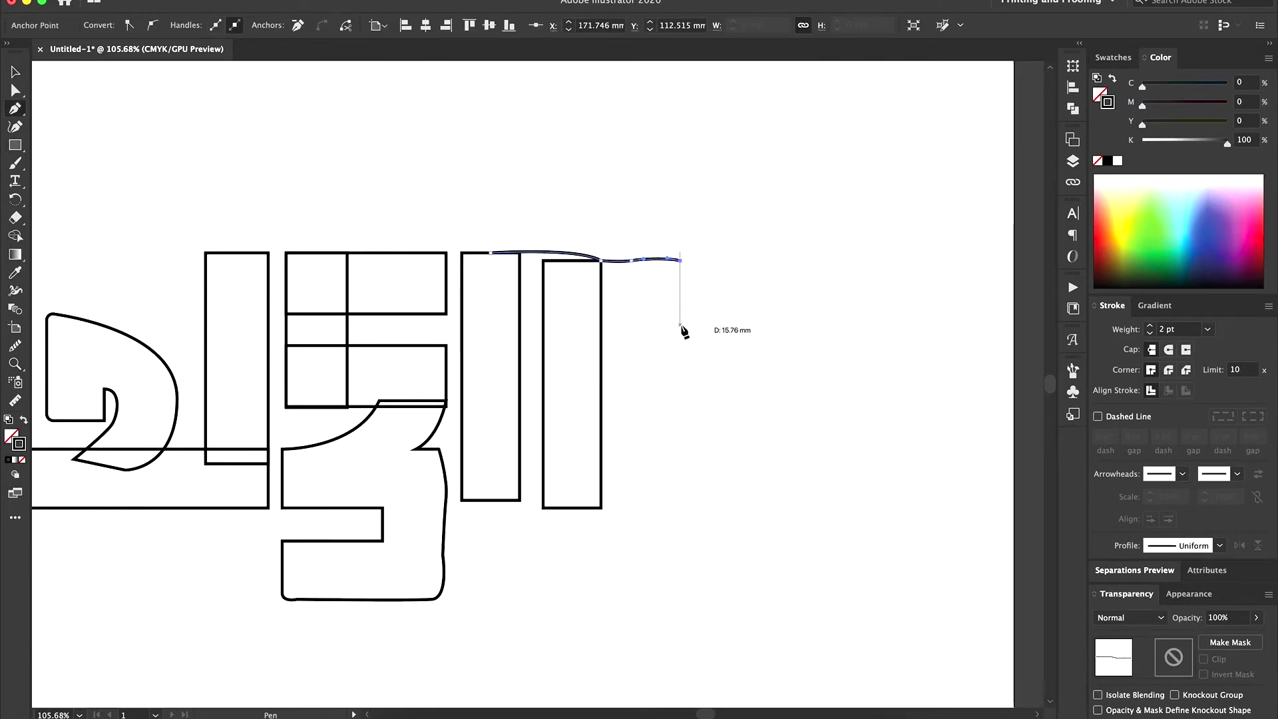
click(601, 344)
click(543, 317)
click(519, 317)
click(491, 253)
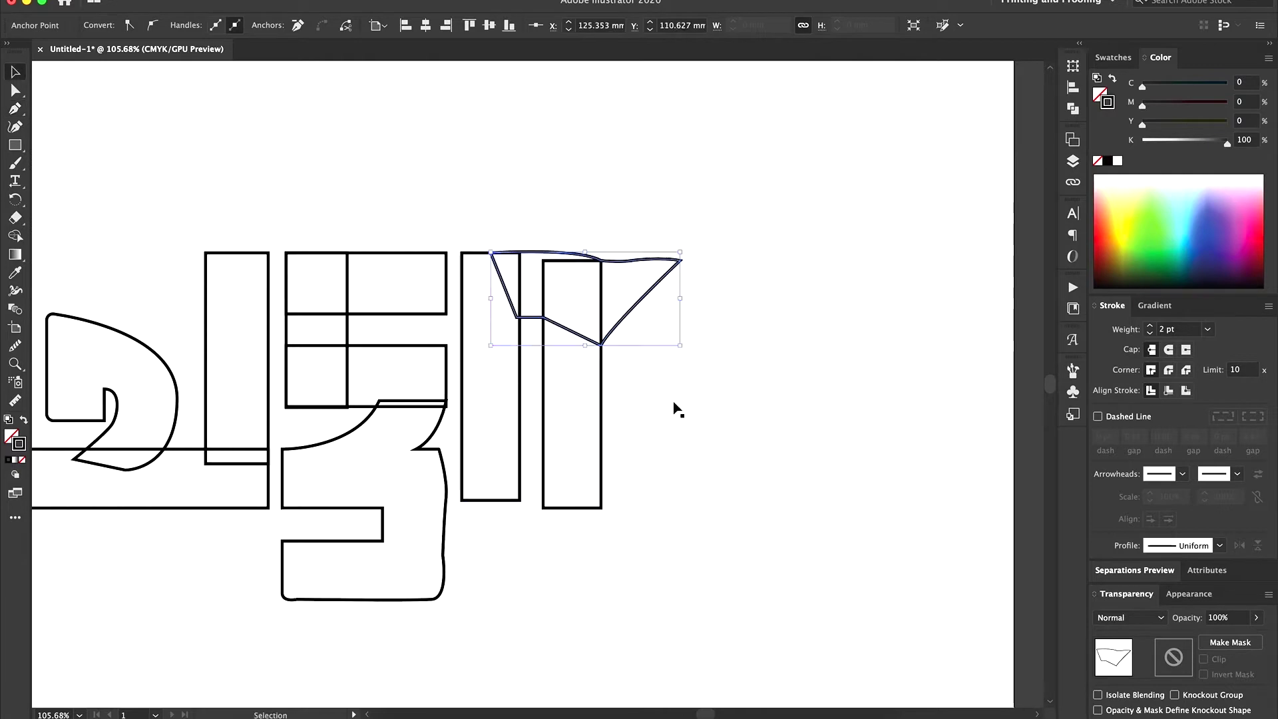
- Add another tall bar with rounded corners and a widened small box at the bottom
key(m)
drag(619, 259, 679, 504)
key(a)
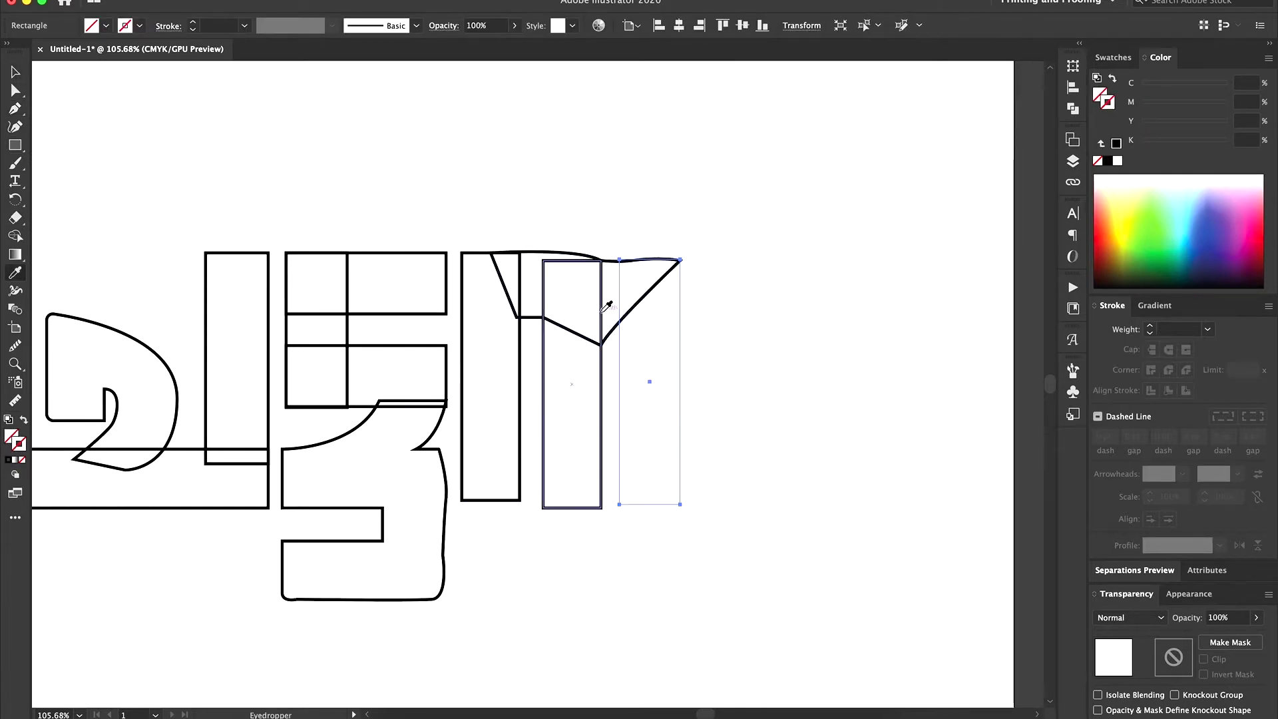
drag(574, 277, 576, 286)
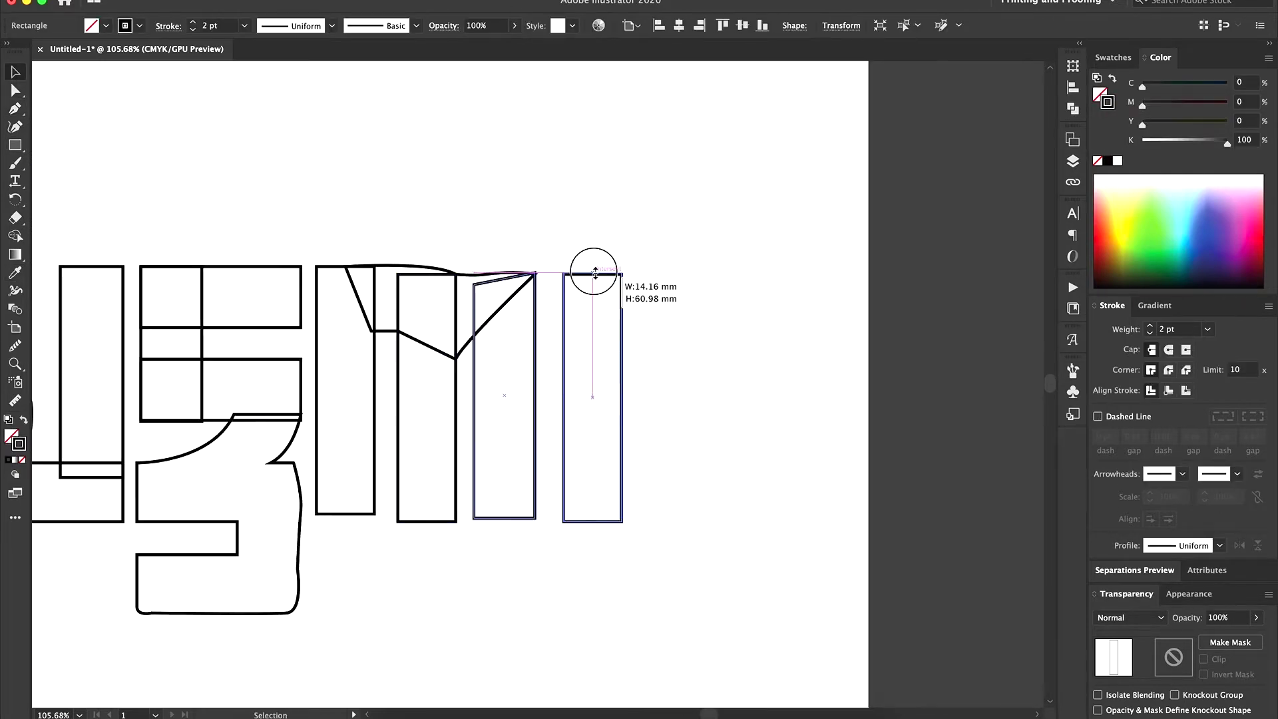
drag(505, 457, 611, 521)
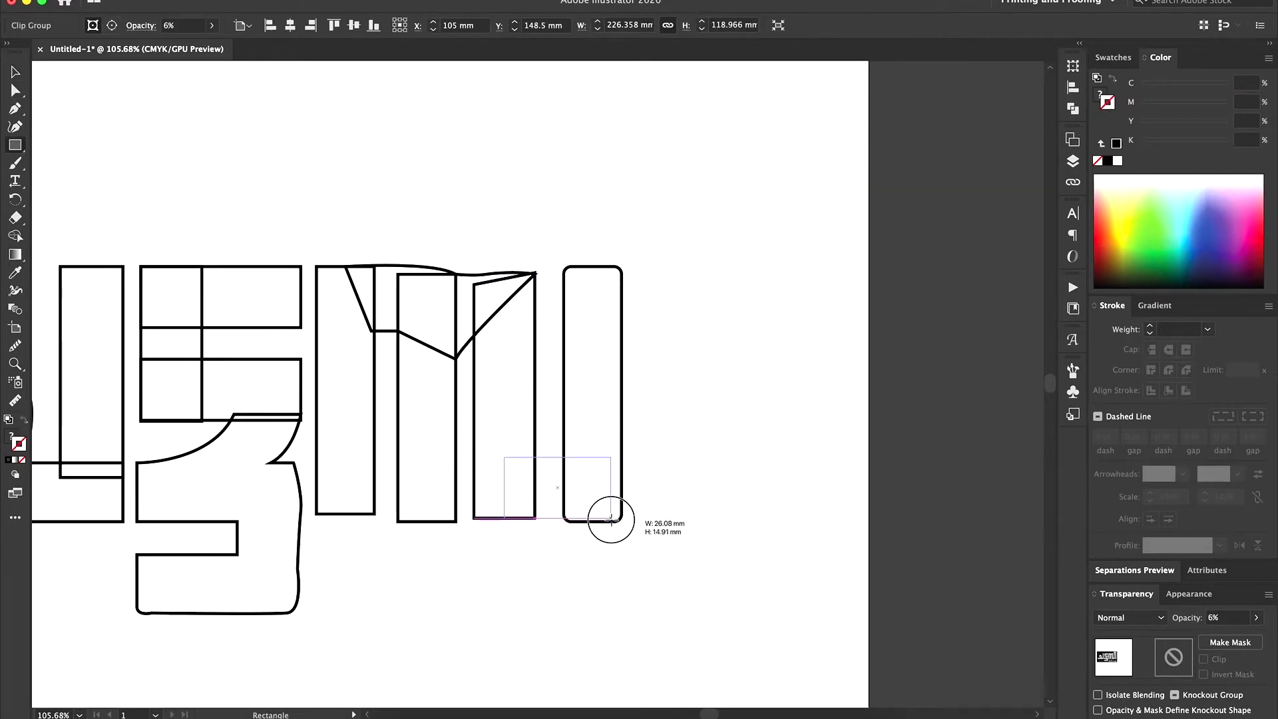
drag(505, 489, 473, 489)
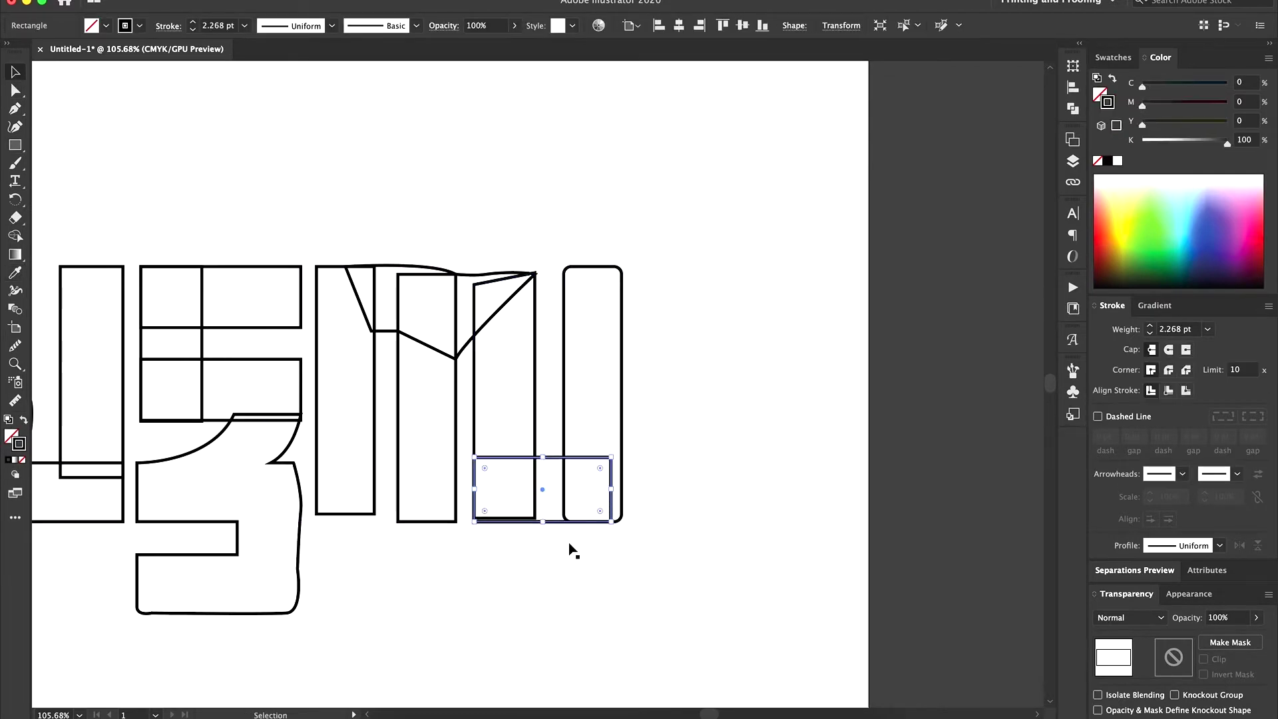
- Add a top rectangle with a rounded top-right corner and duplicate the rounded bar rightward
drag(683, 245, 695, 258)
drag(687, 205, 680, 211)
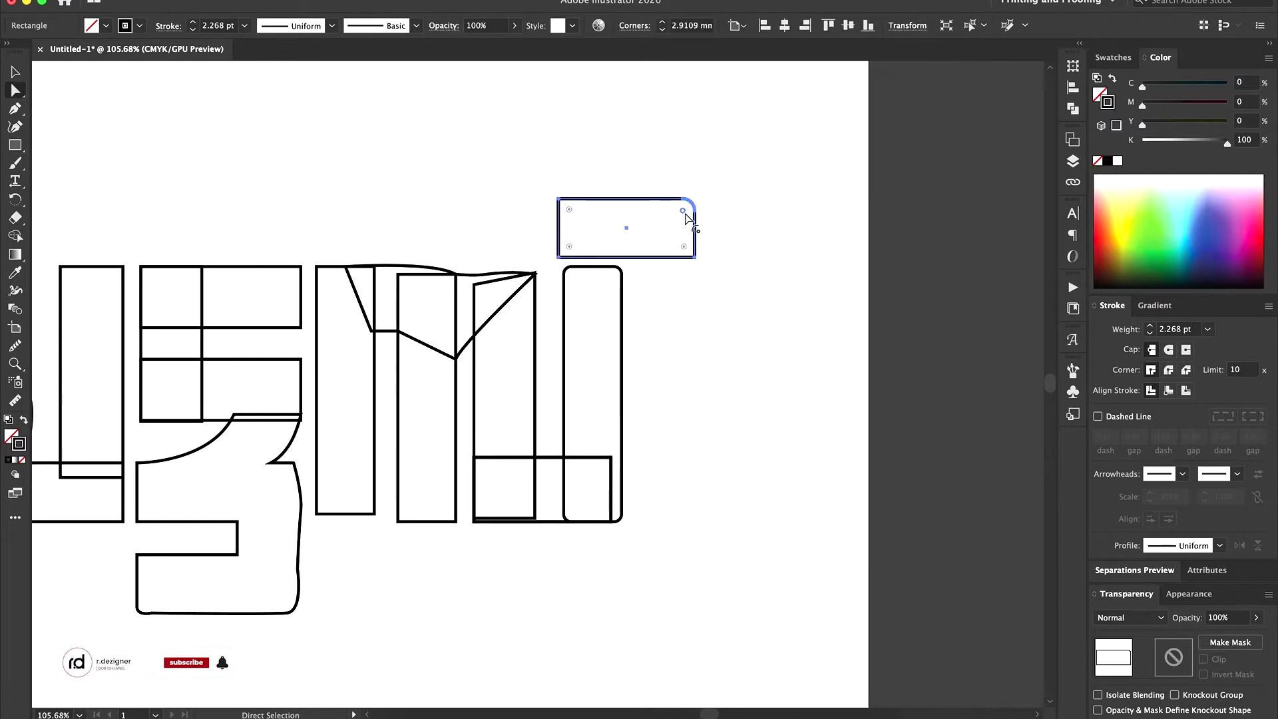
key(v)
drag(622, 308, 692, 320)
click(766, 466)
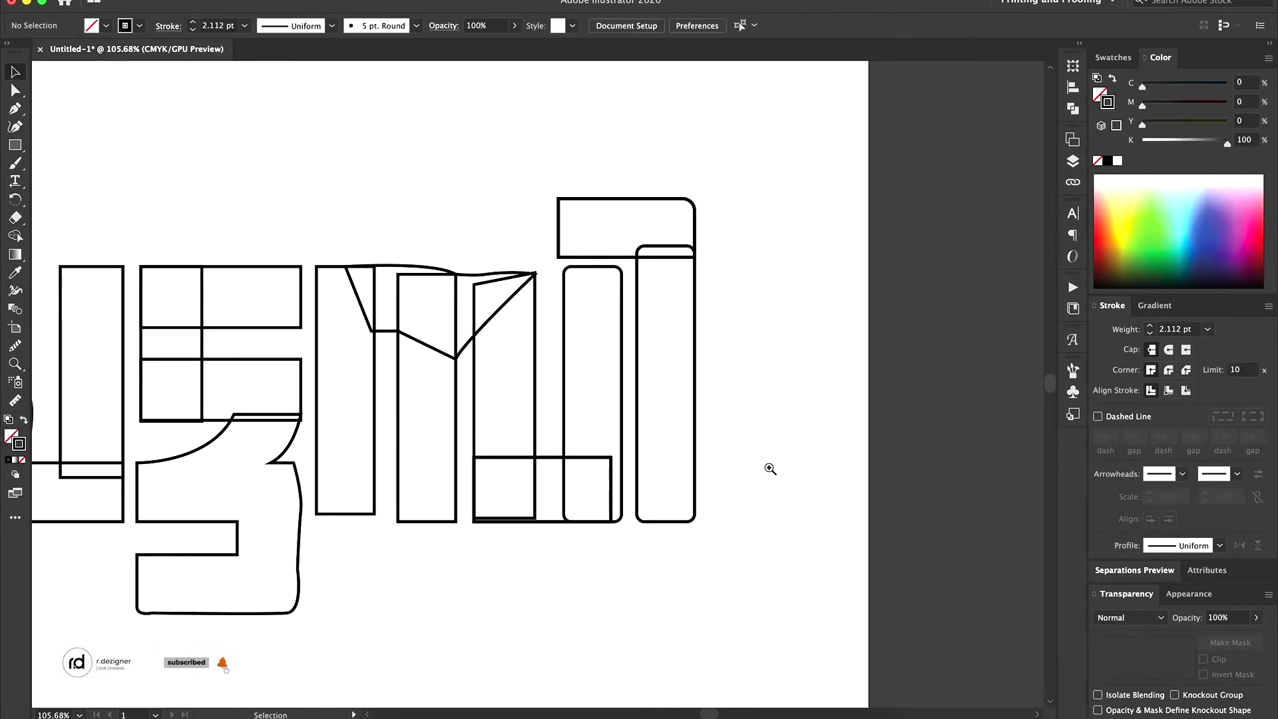
key(ctrl+0)
drag(774, 621, 721, 627)
- Draw a long thin diagonal slash rising across the uprights
key(p)
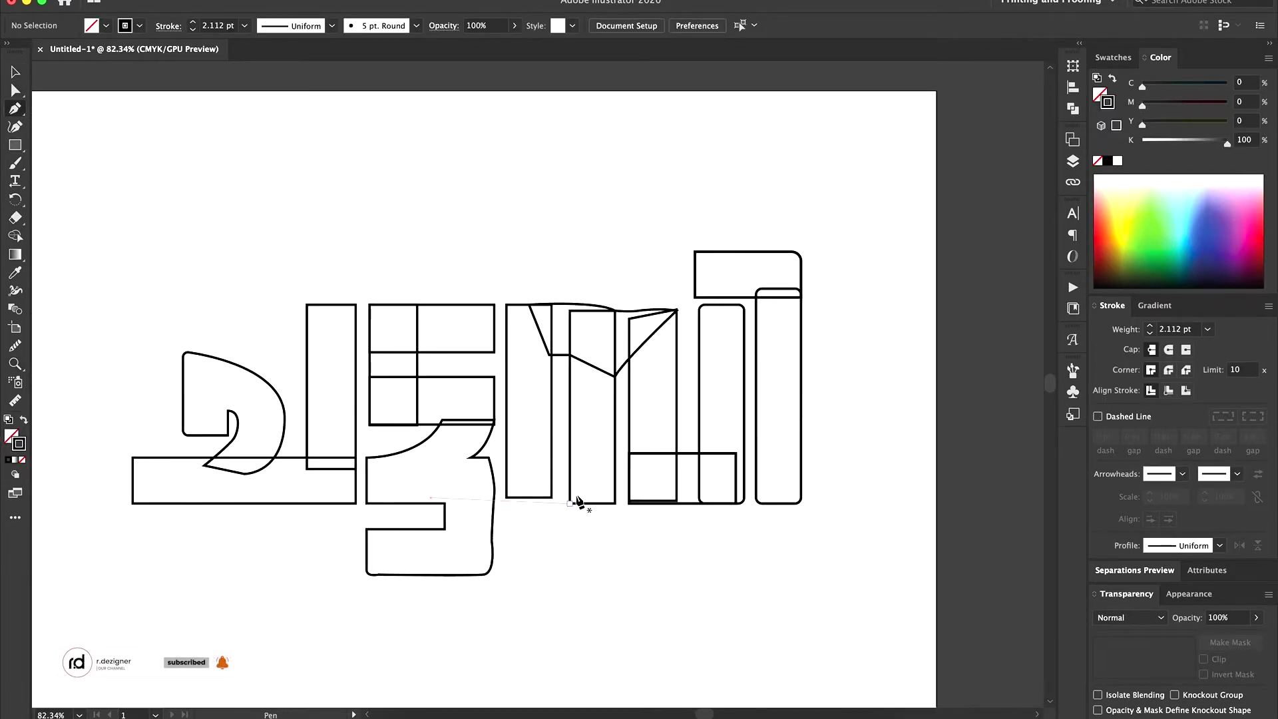
click(577, 493)
drag(750, 378, 749, 393)
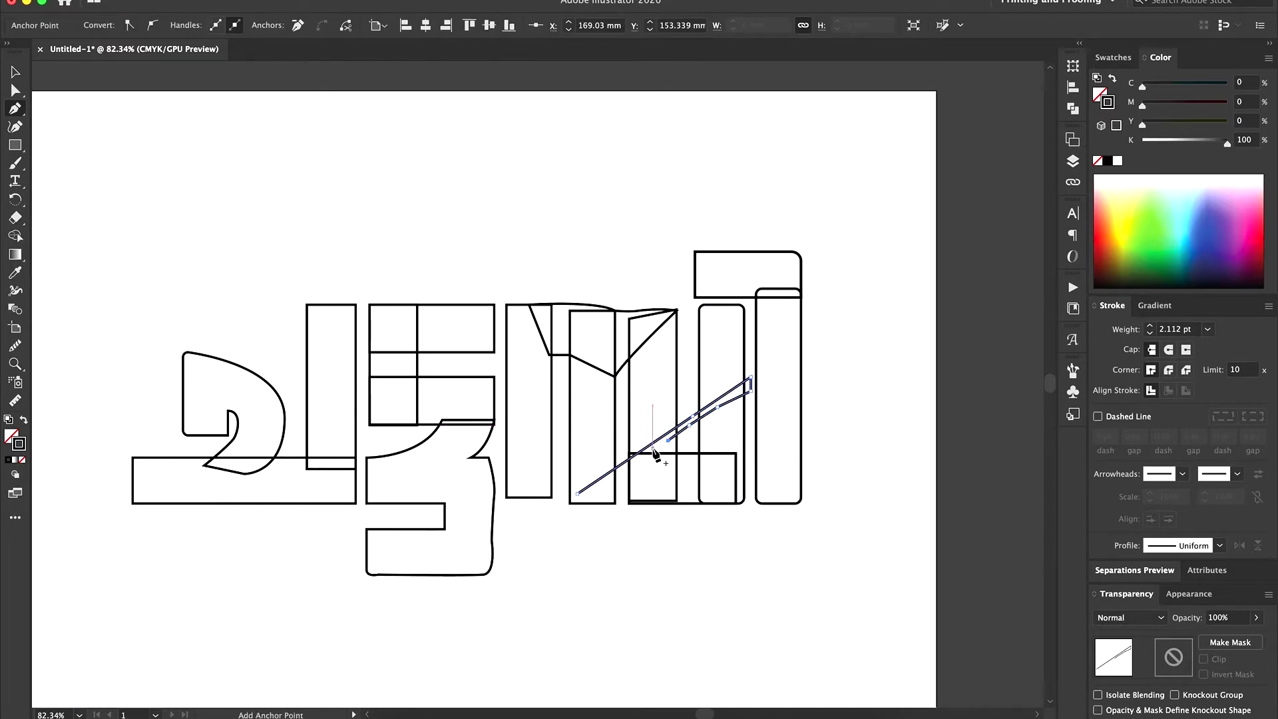
key(ctrl+plus)
key(ctrl+plus)
key(ctrl+plus)
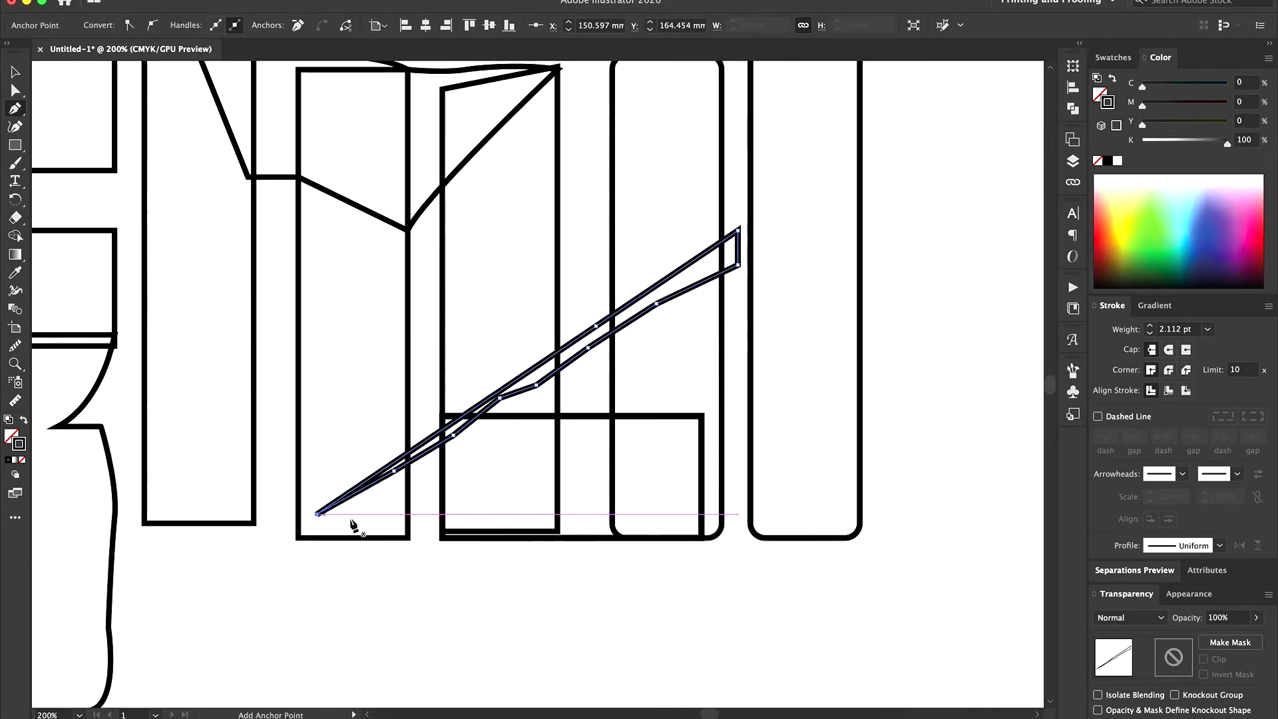
key(ctrl+0)
key(v)
click(859, 450)
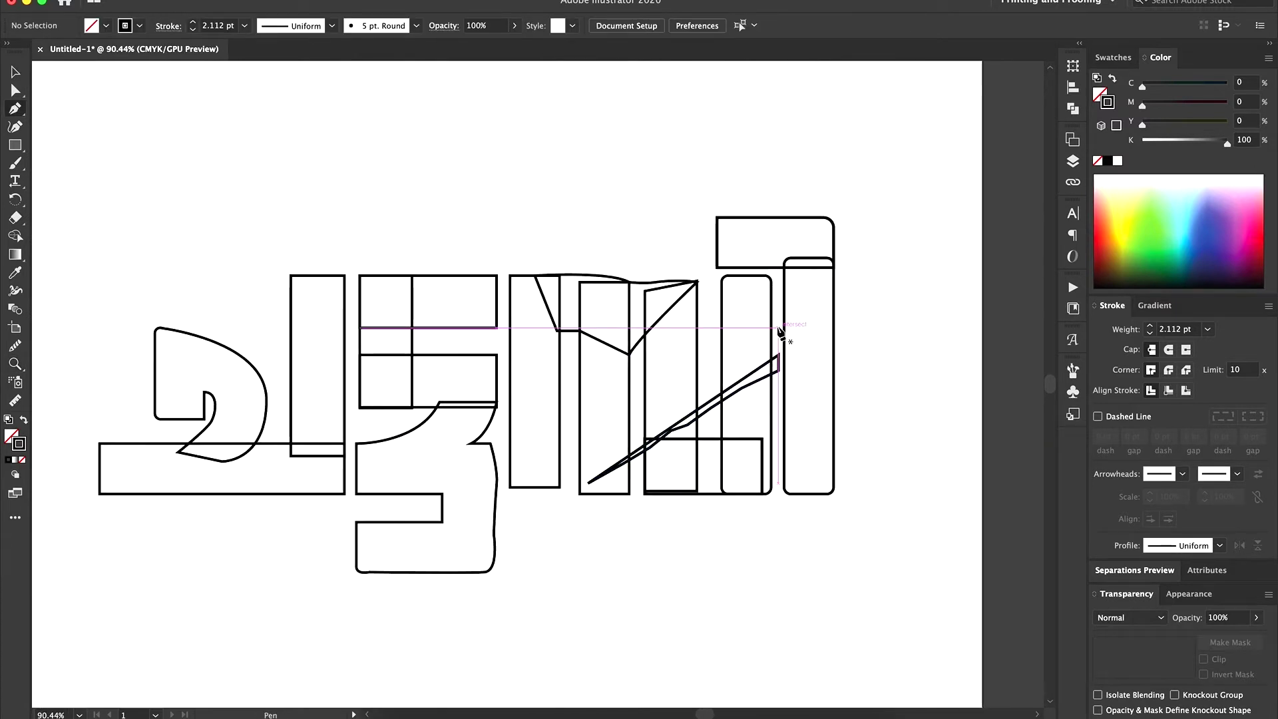
- Draw the small black curved spike near the top right of the final letter
click(781, 331)
key(z)
mouse_move(805, 314)
mouse_down()
mouse_move(811, 331)
mouse_move(780, 288)
mouse_up()
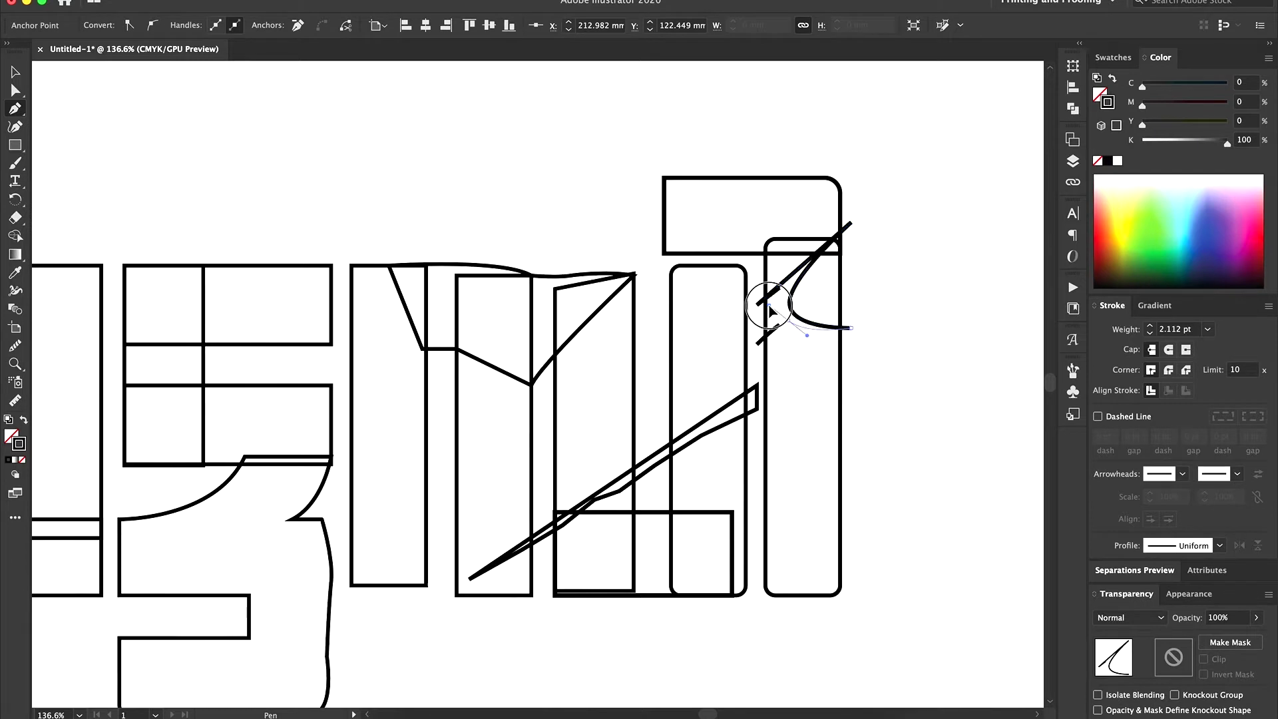
key(z)
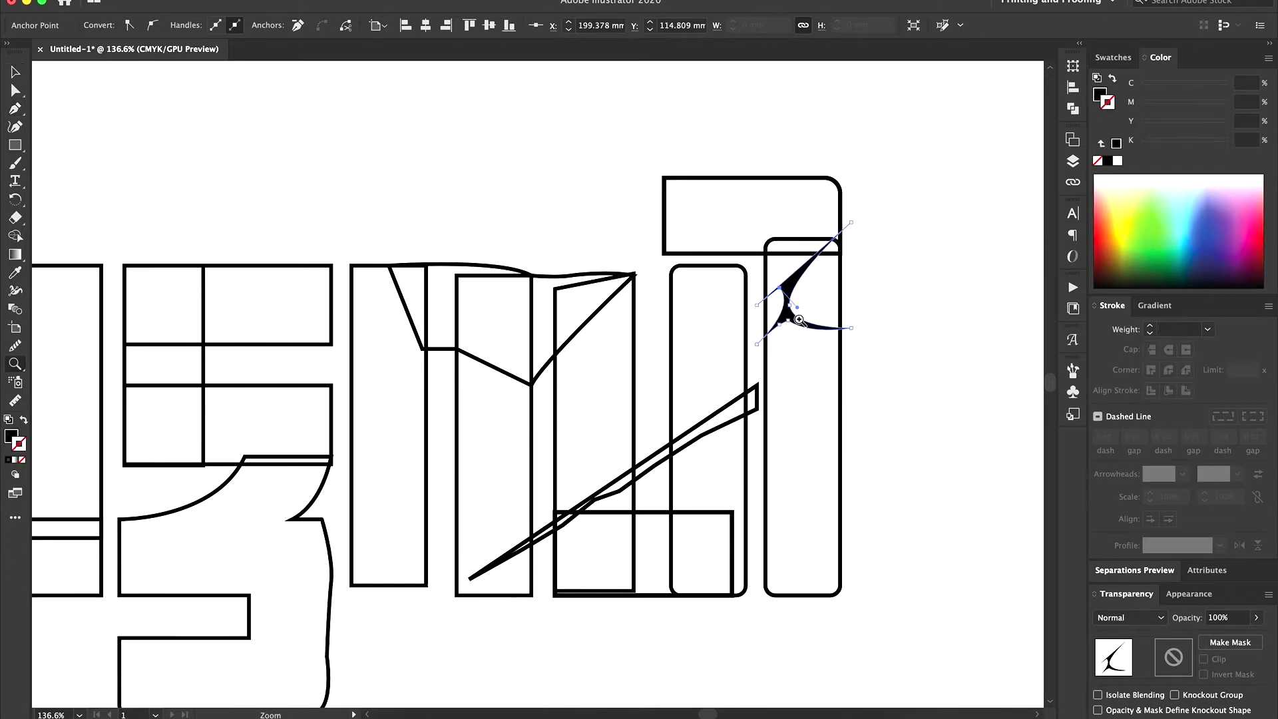
scroll(622, 408, down, 3)
scroll(702, 597, down, 3)
key(v)
scroll(665, 566, down, 1)
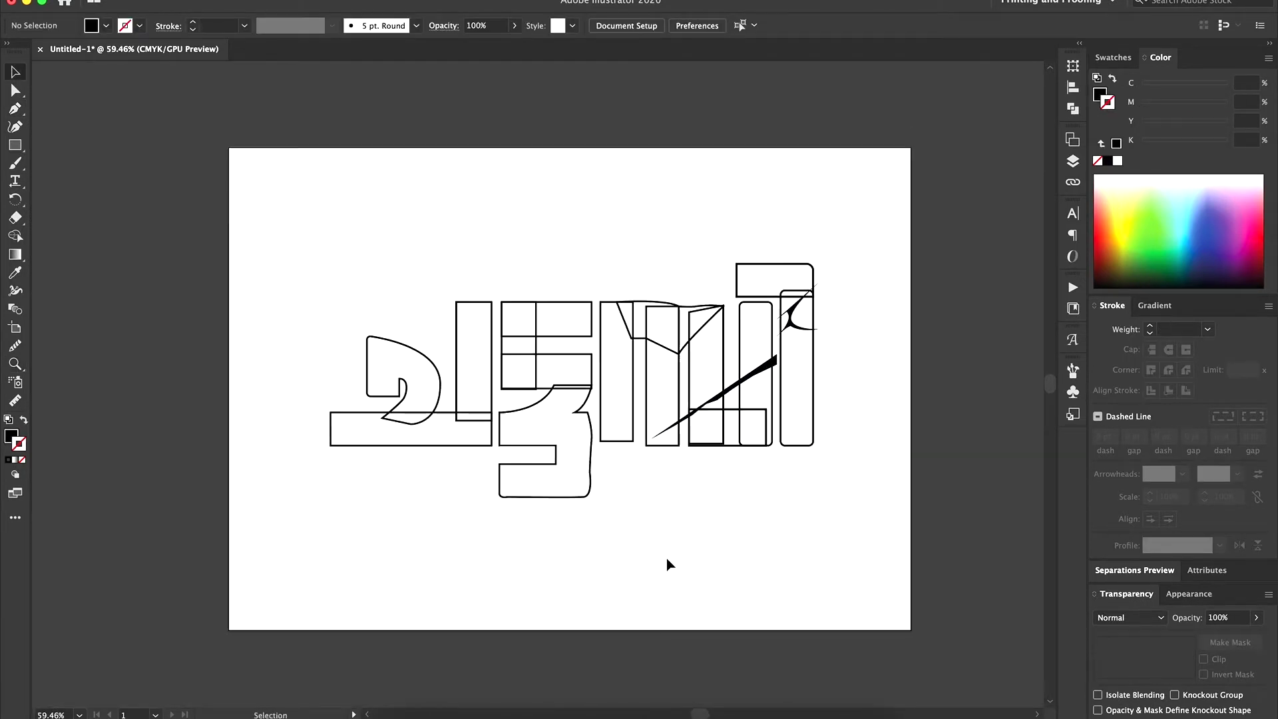
scroll(457, 479, up, 3)
- Unite the pieces of the first and middle letters into single outlines
scroll(684, 348, up, 2)
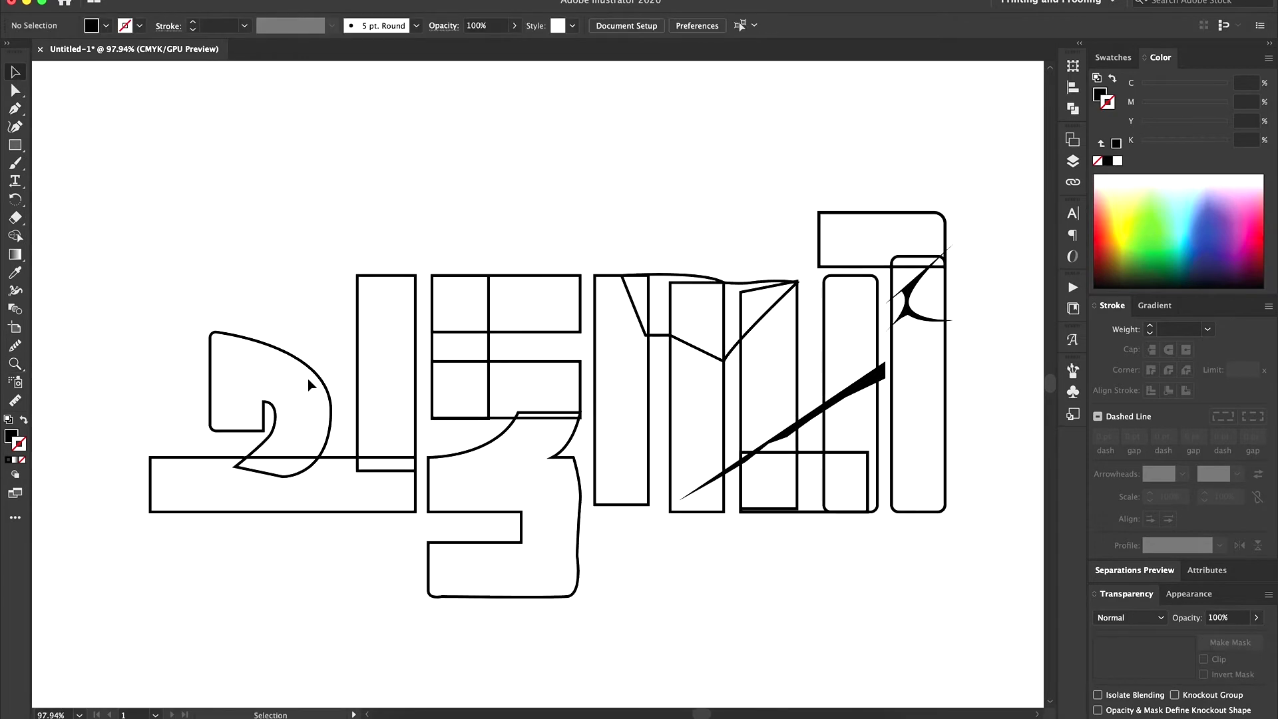
click(249, 451)
click(1073, 108)
click(887, 99)
drag(457, 202, 493, 503)
click(887, 99)
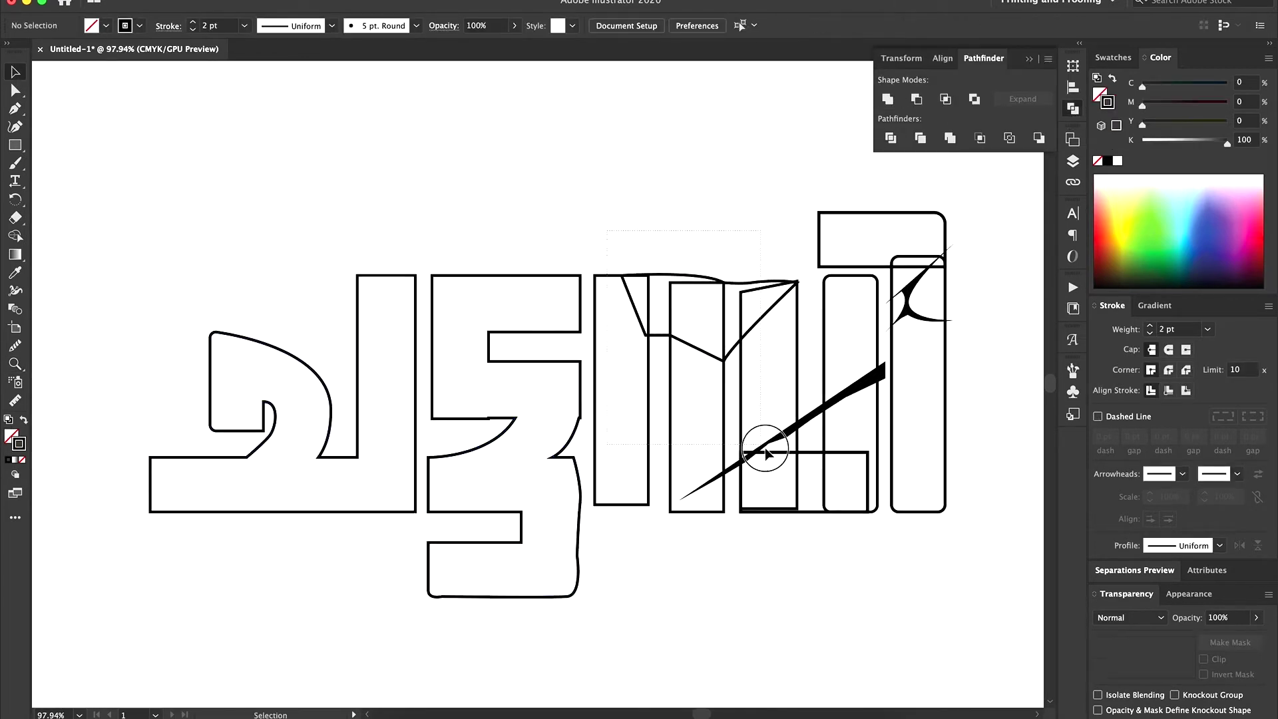
drag(764, 442, 841, 546)
key(shift+m)
- Unite the tall final letter's pieces, then select all the lettering
drag(679, 308, 847, 576)
key(a)
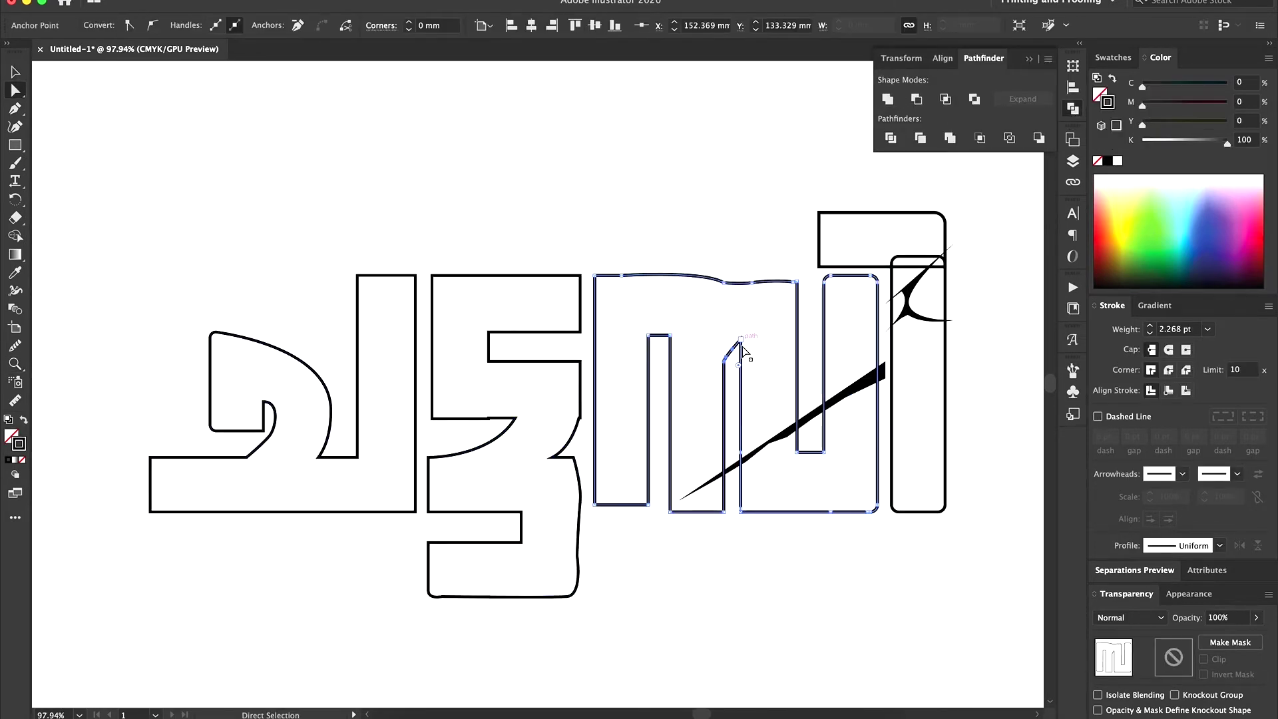
click(747, 425)
key(v)
drag(965, 200, 885, 526)
click(887, 98)
key(ctrl+0)
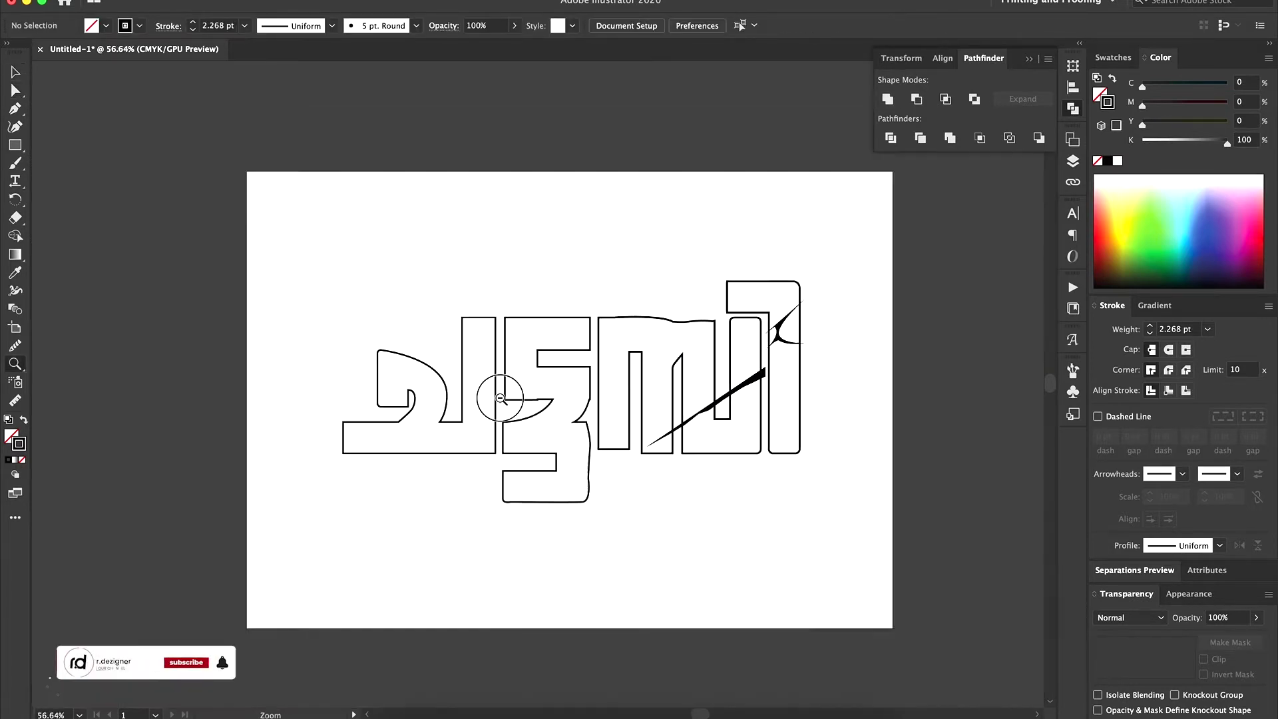
key(ctrl+a)
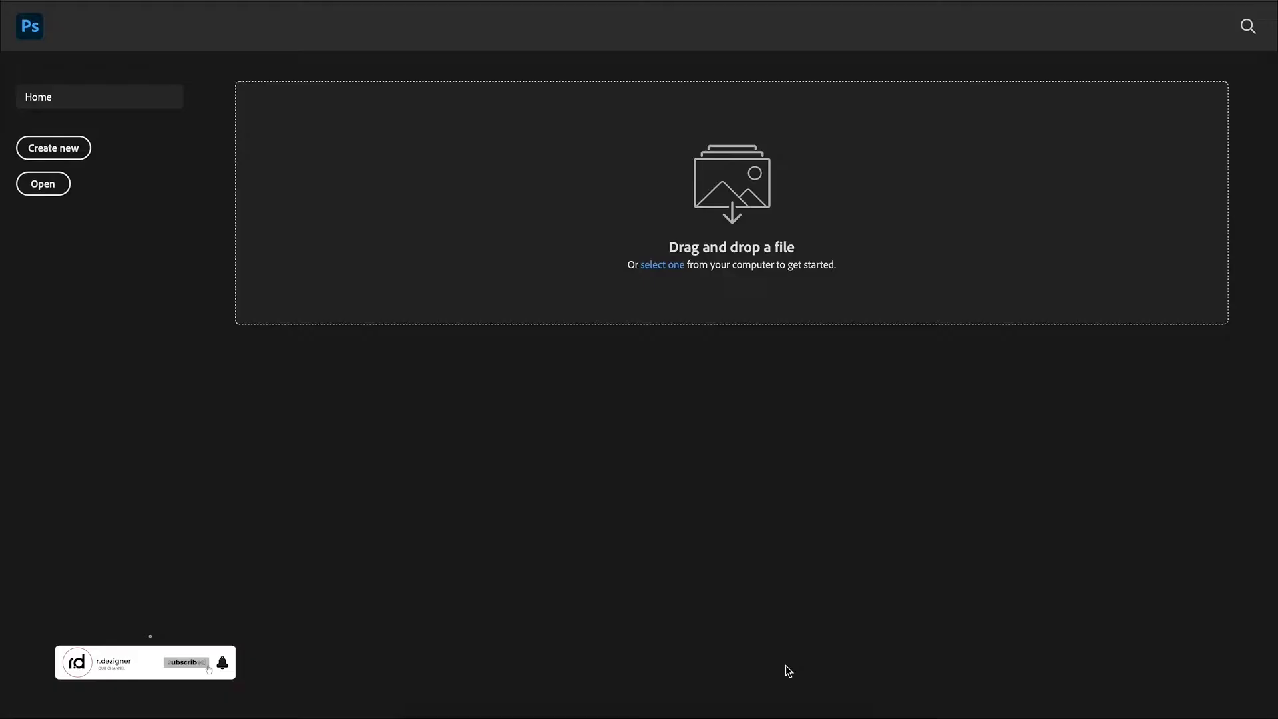
- Create a landscape A4 Photoshop document and paste the Illustrator lettering into it
key(ctrl+n)
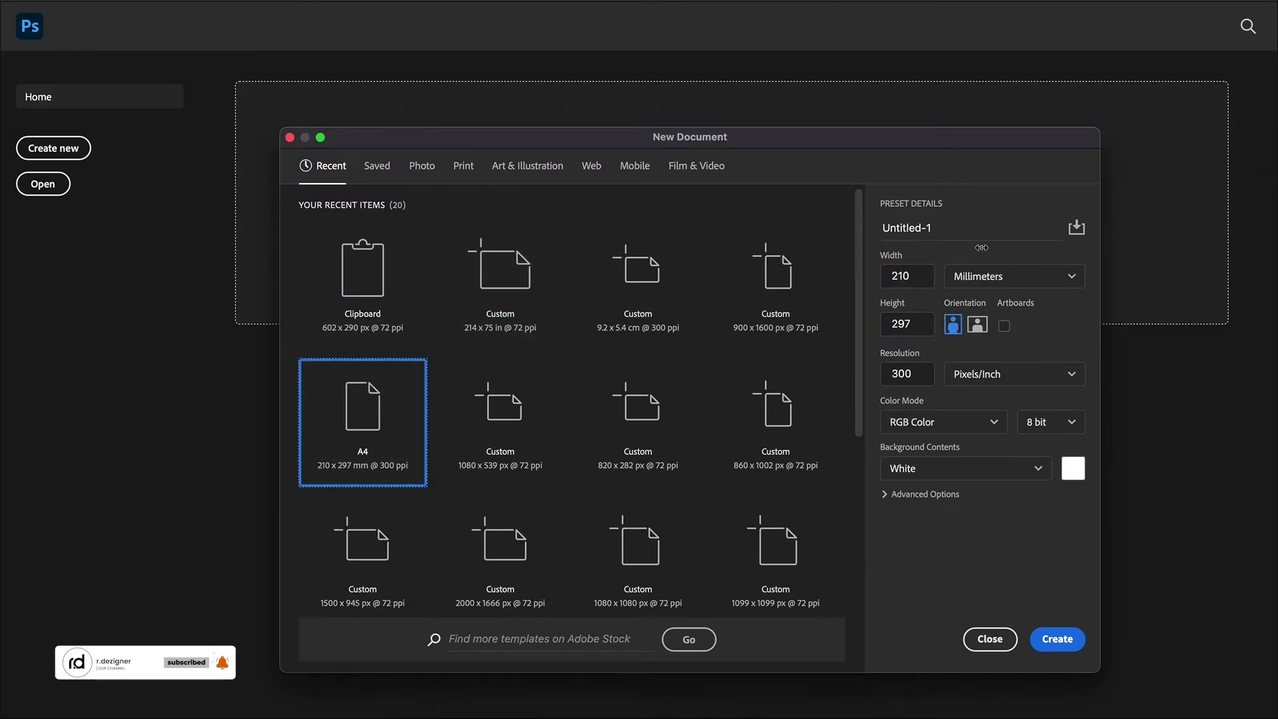
key(Return)
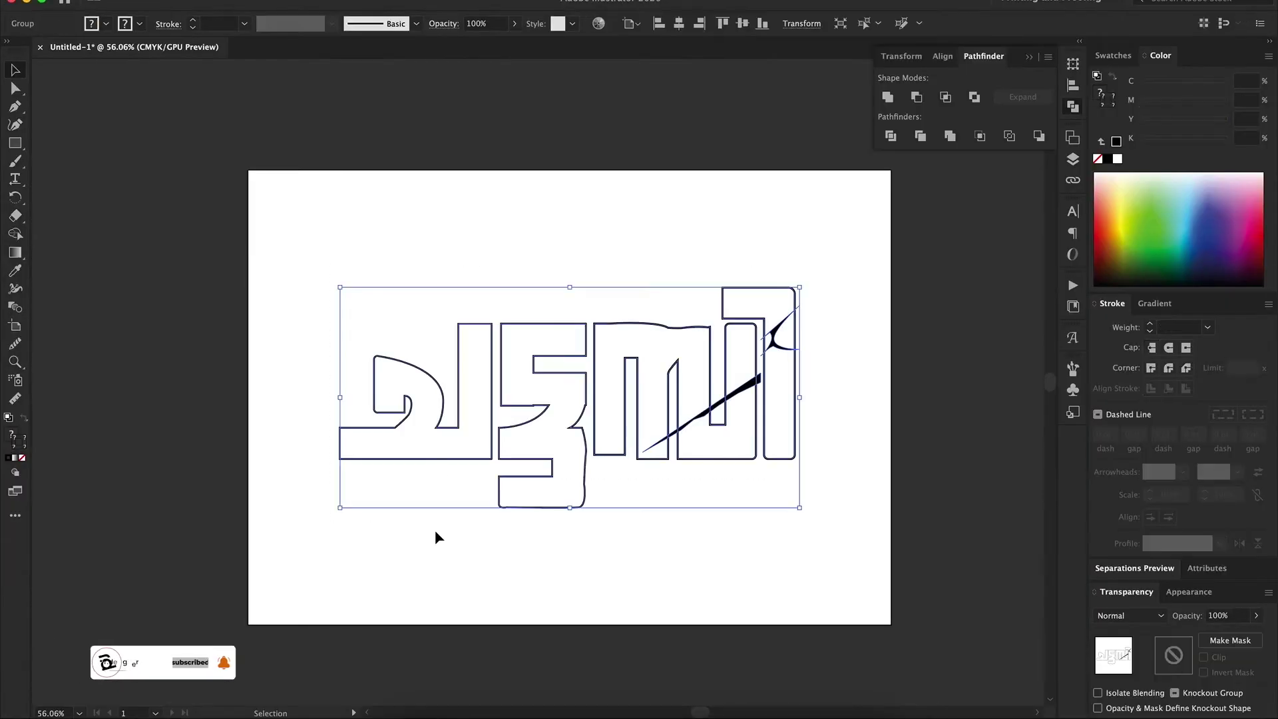
click(850, 485)
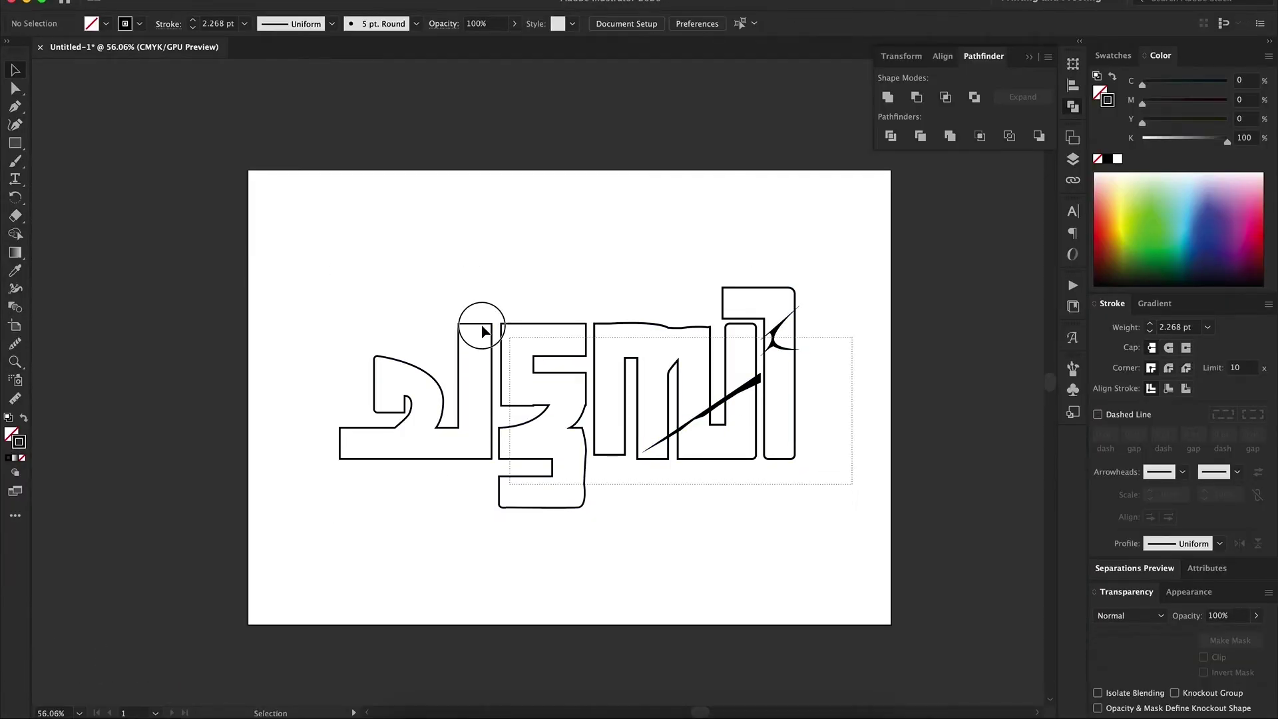
drag(781, 353, 829, 477)
click(733, 349)
key(ctrl+c)
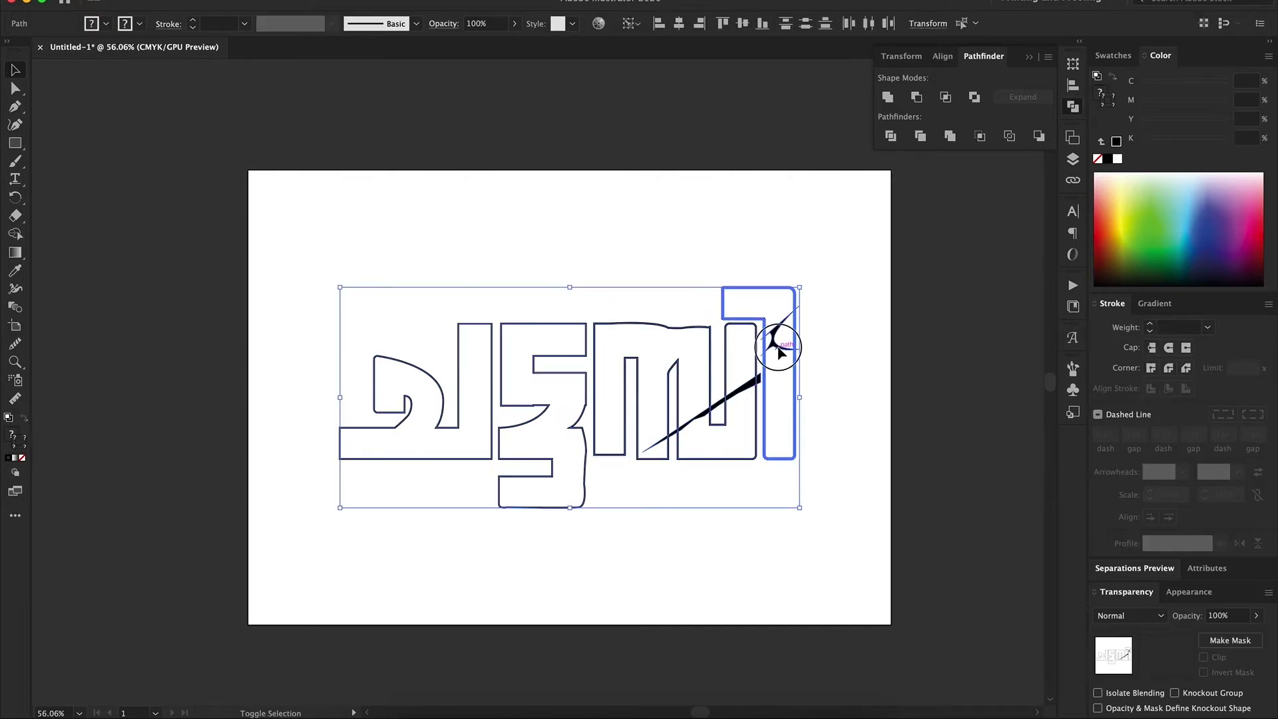
key(alt+Tab)
key(ctrl+v)
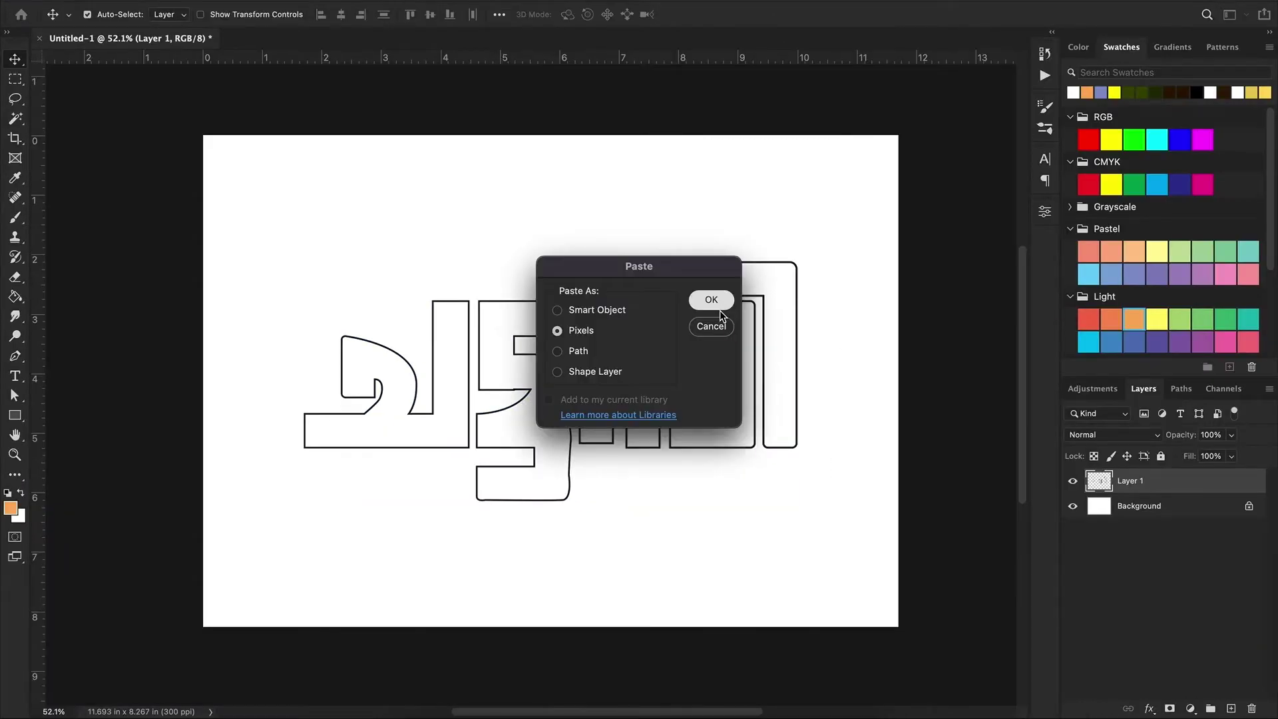
click(719, 308)
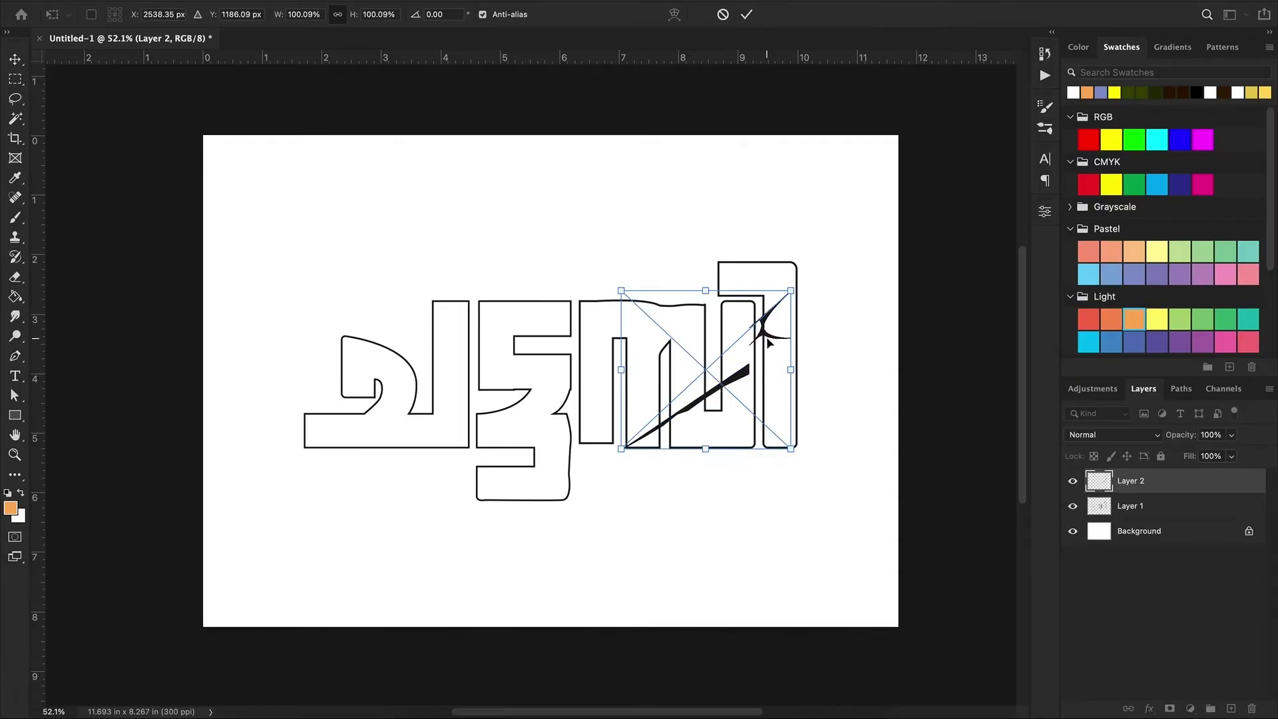
drag(770, 321, 779, 331)
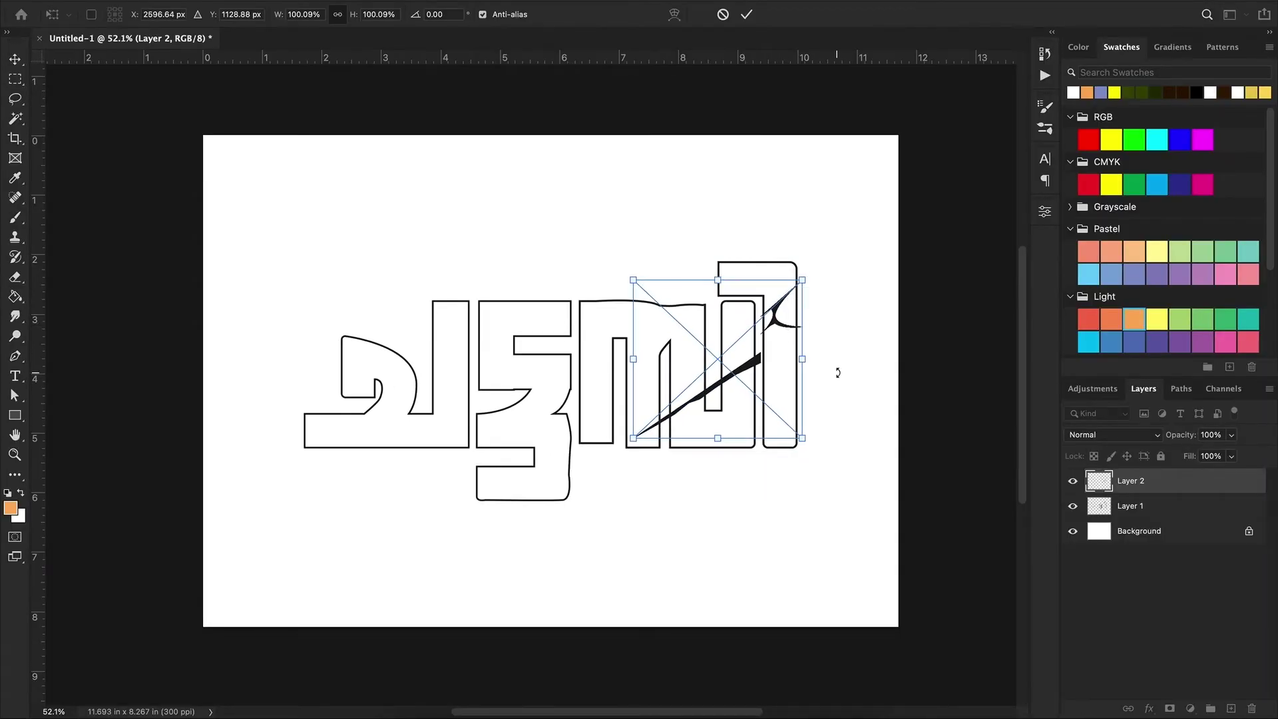
key(Return)
- Find a grey stone texture in the image search and copy it
key(alt+Tab)
scroll(759, 430, down, 2)
scroll(759, 429, down, 3)
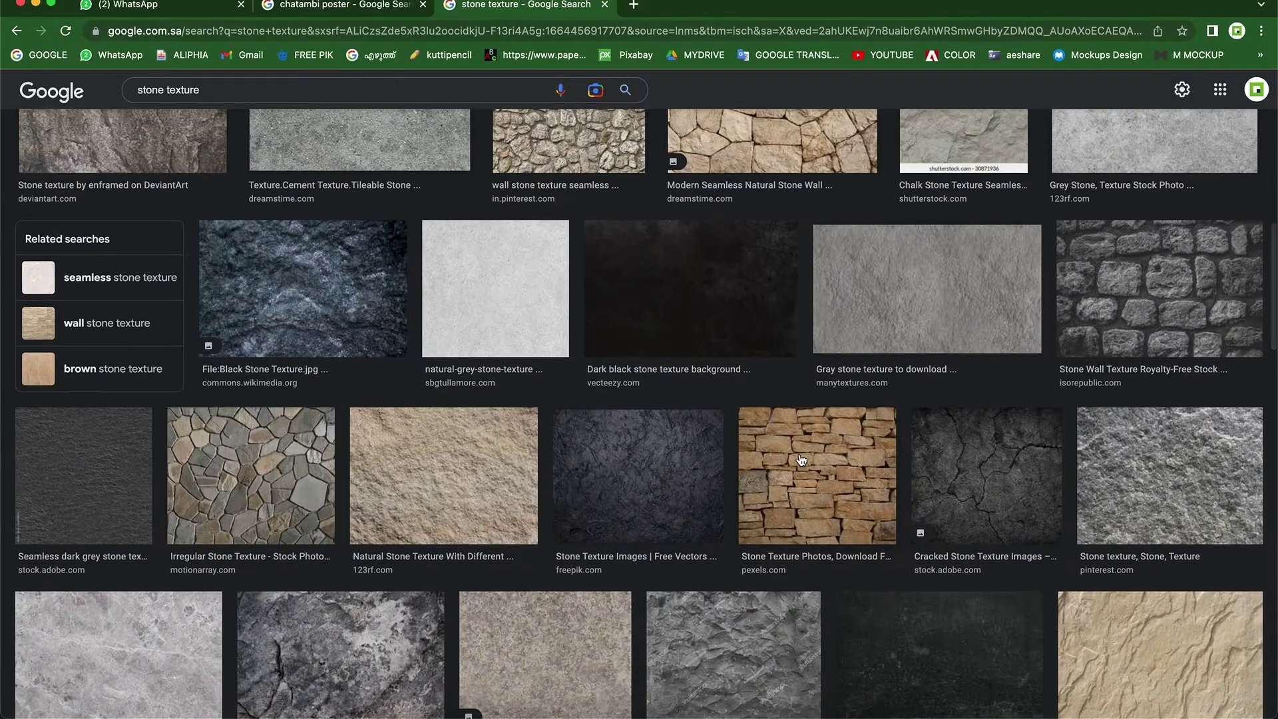
click(1039, 533)
right_click(1011, 266)
click(1039, 325)
key(super+Tab)
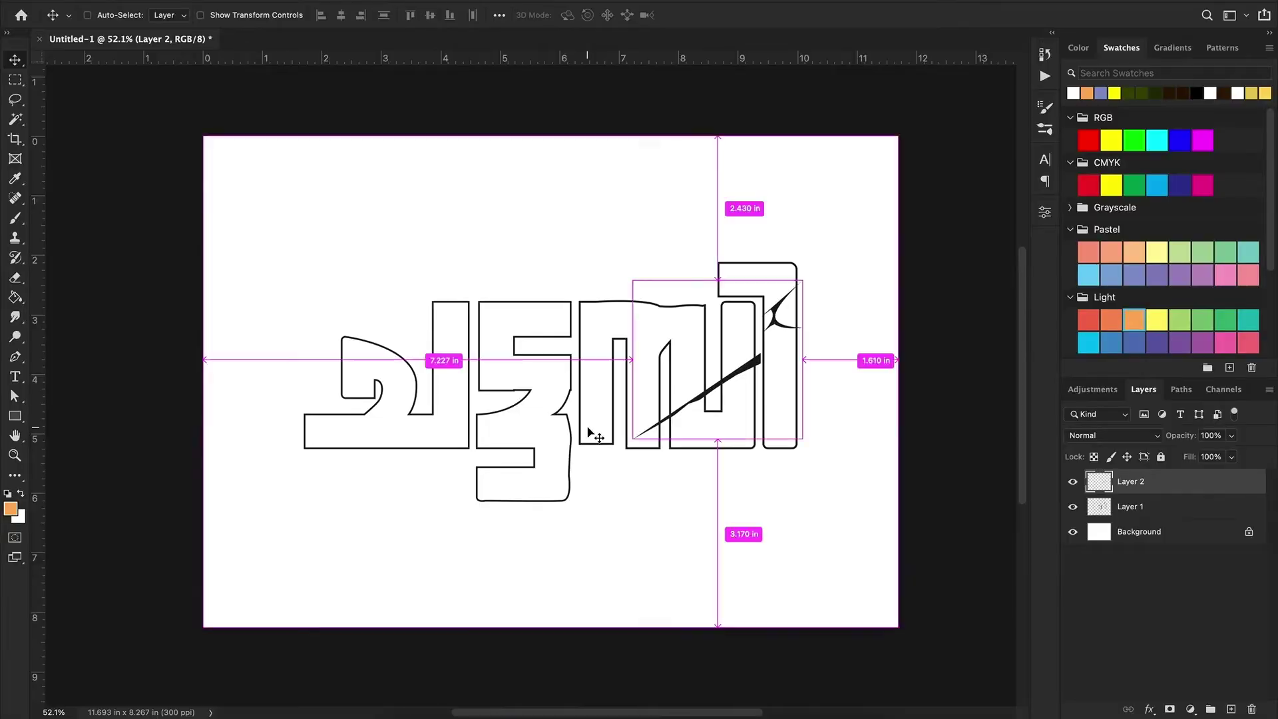
- Paste the stone texture, enlarge it over the lettering and place it below the outline layer
key(super+v)
key(super+t)
drag(790, 542, 805, 556)
key(Return)
key(super+bracketleft)
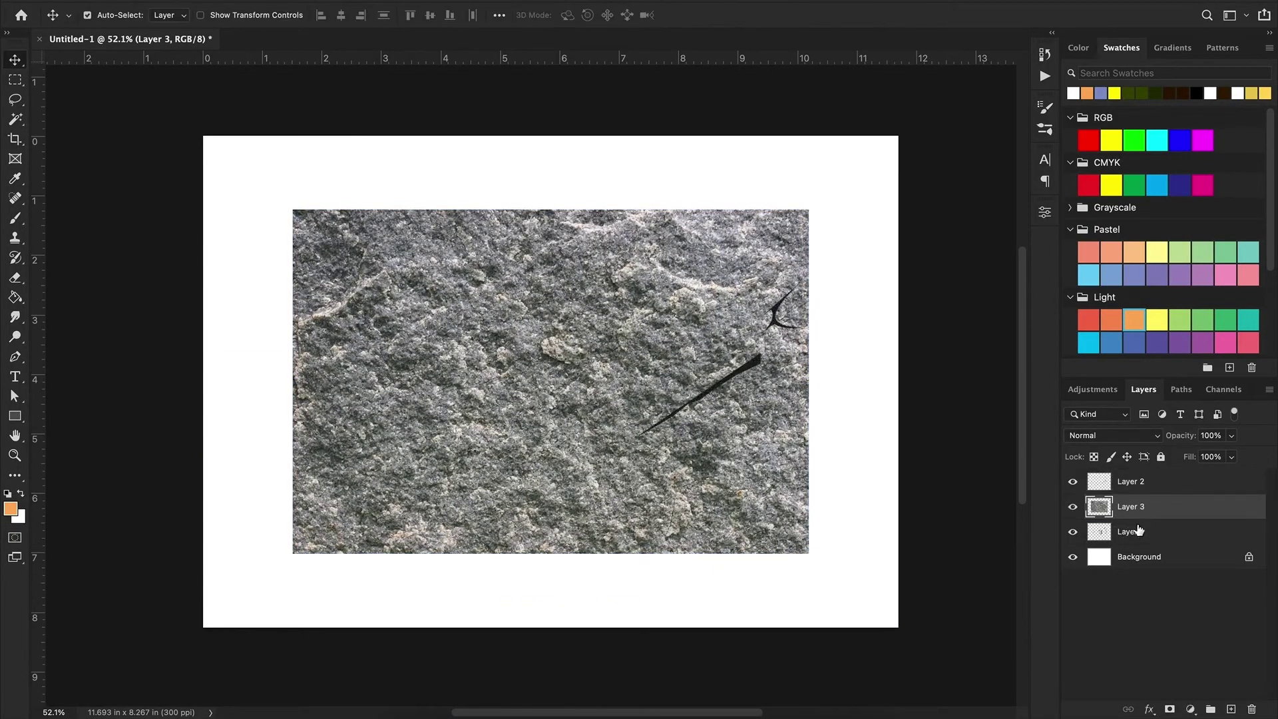
super+click(1102, 535)
key(super+d)
- Paste the letter outlines again as pixels and clip the stone texture into them
key(super+Tab)
key(super+a)
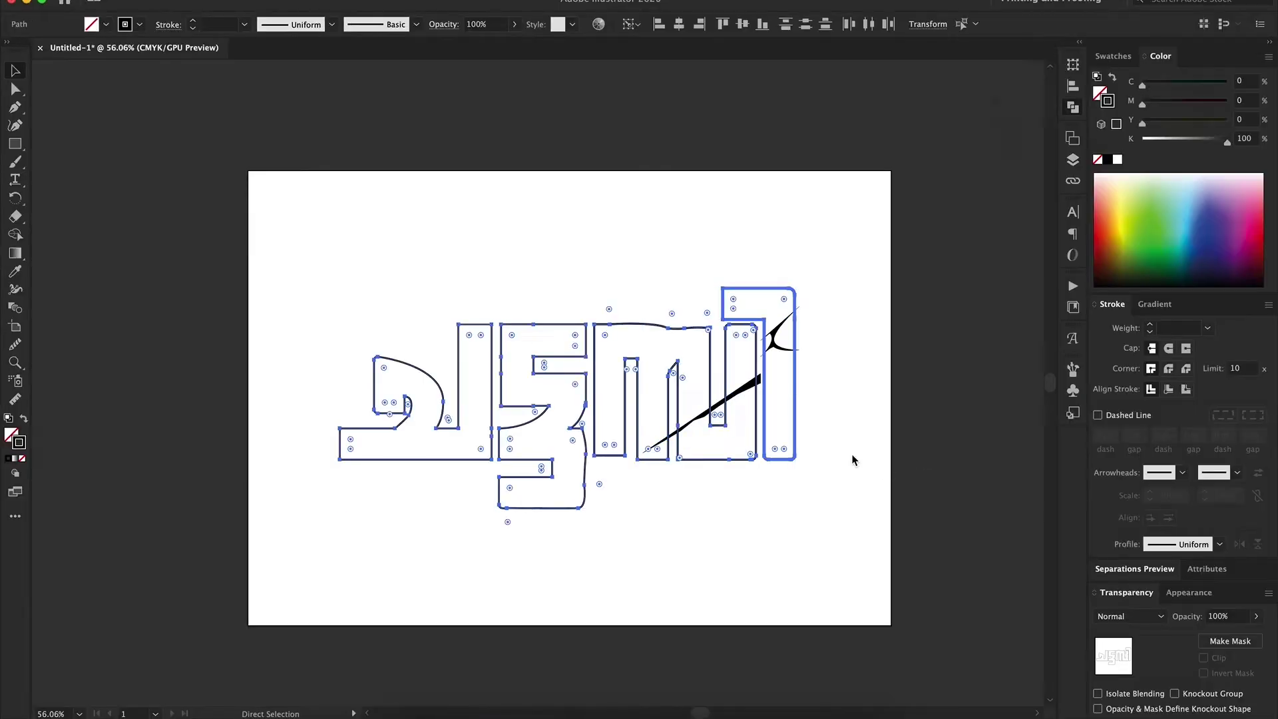
key(super+c)
key(super+Tab)
key(super+v)
key(Return)
key(Return)
key(super+alt+g)
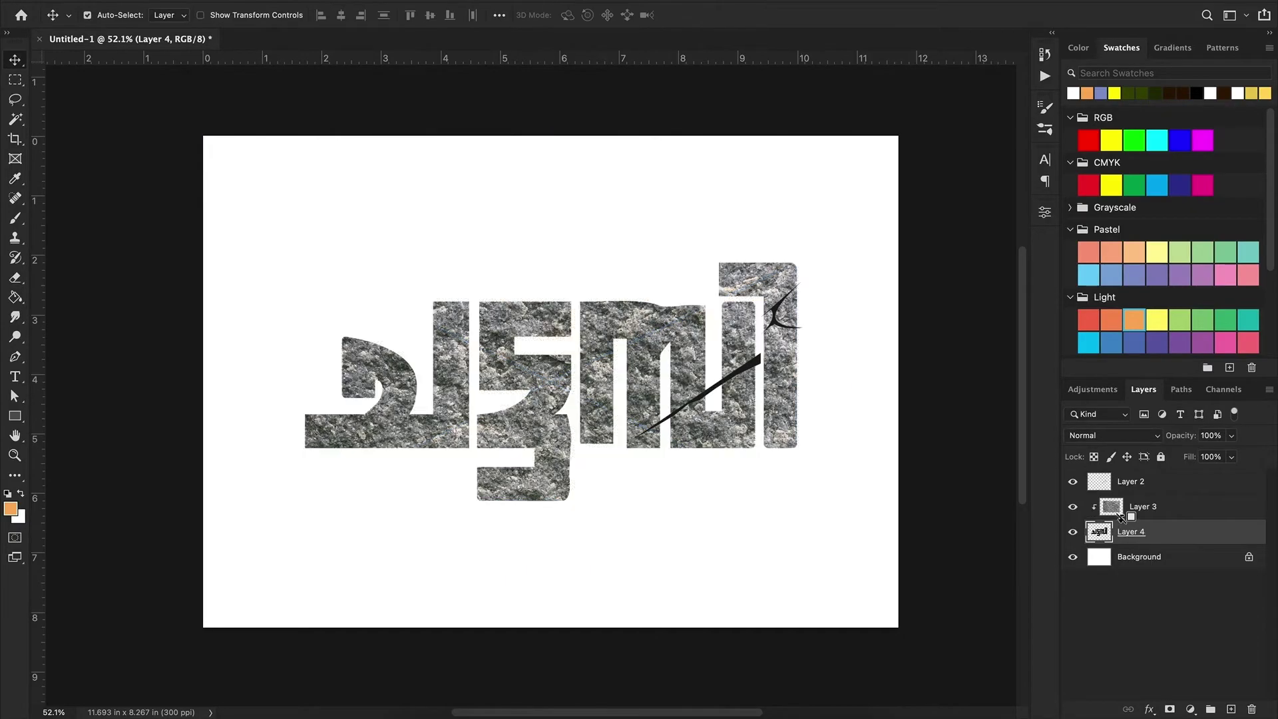
- Add a dark stone image as the background, scaled to fill the canvas behind the letters
key(super+Tab)
click(618, 289)
right_click(858, 226)
click(912, 403)
key(super+Tab)
key(super+v)
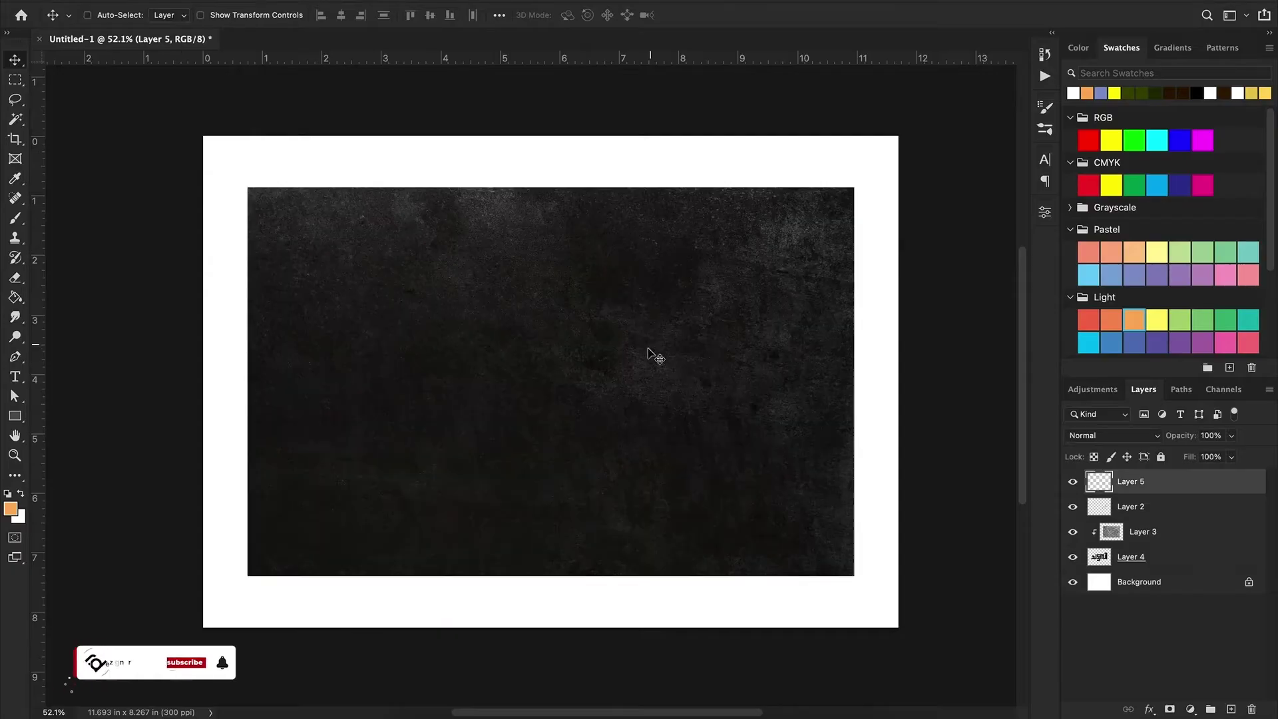
drag(859, 179, 940, 131)
key(Return)
key(super+[)
key(super+[)
key(super+[)
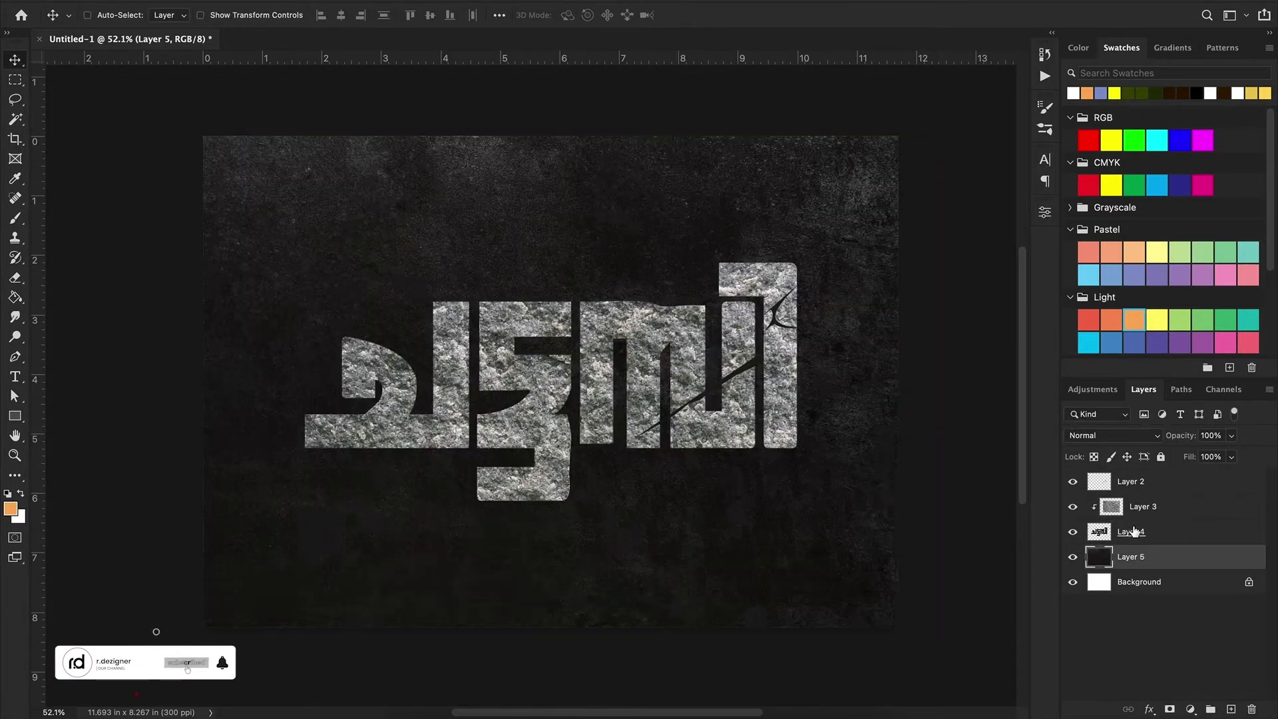
- Give the outline layer Layer 2 an Inner Shadow effect
key(z)
drag(828, 365, 610, 428)
key(v)
click(772, 389)
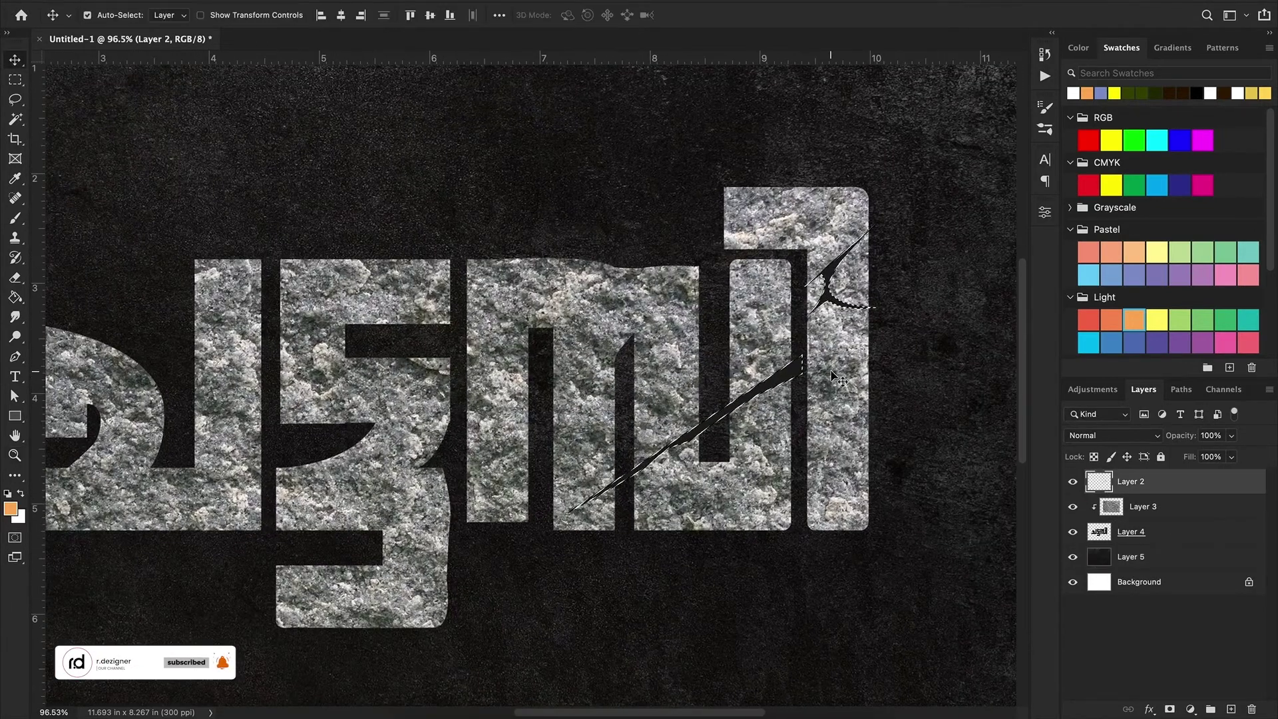
click(1149, 710)
click(1181, 581)
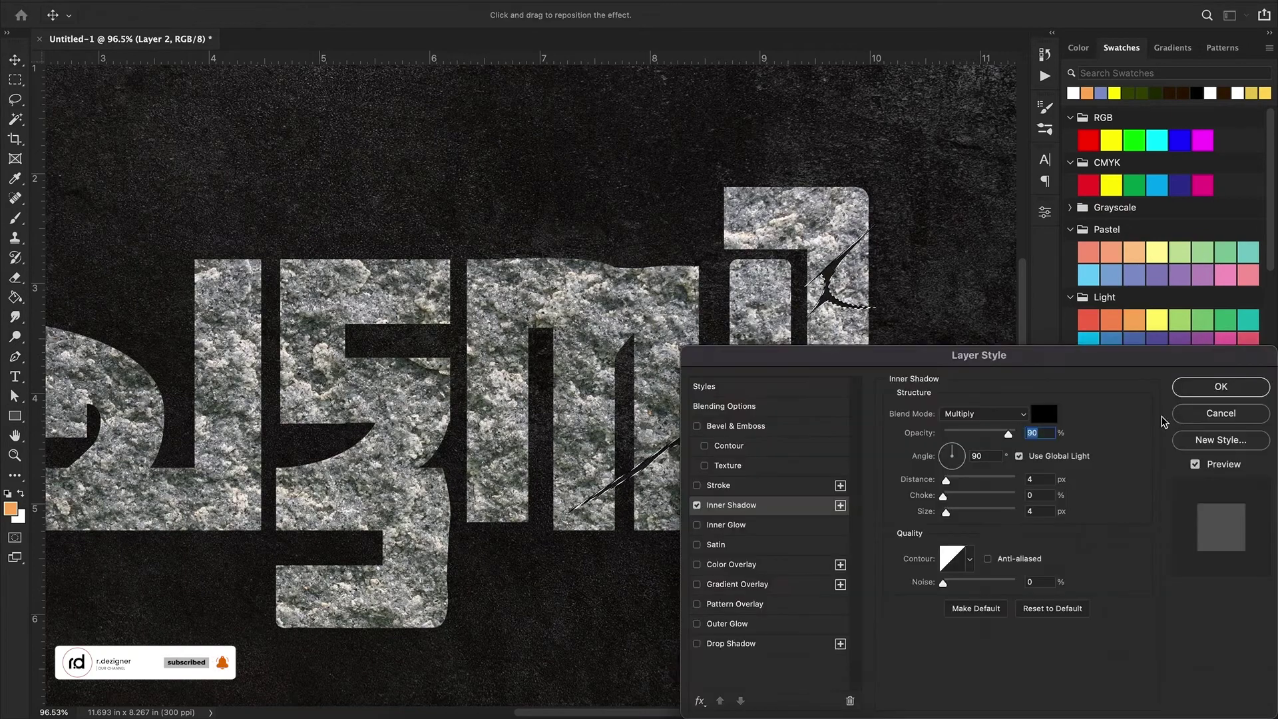
click(1218, 386)
- Give Layer 4 a 13 px Bevel & Emboss and Drop Shadow (opacity 96, distance 42, size 87)
click(1126, 560)
click(1149, 709)
click(1185, 533)
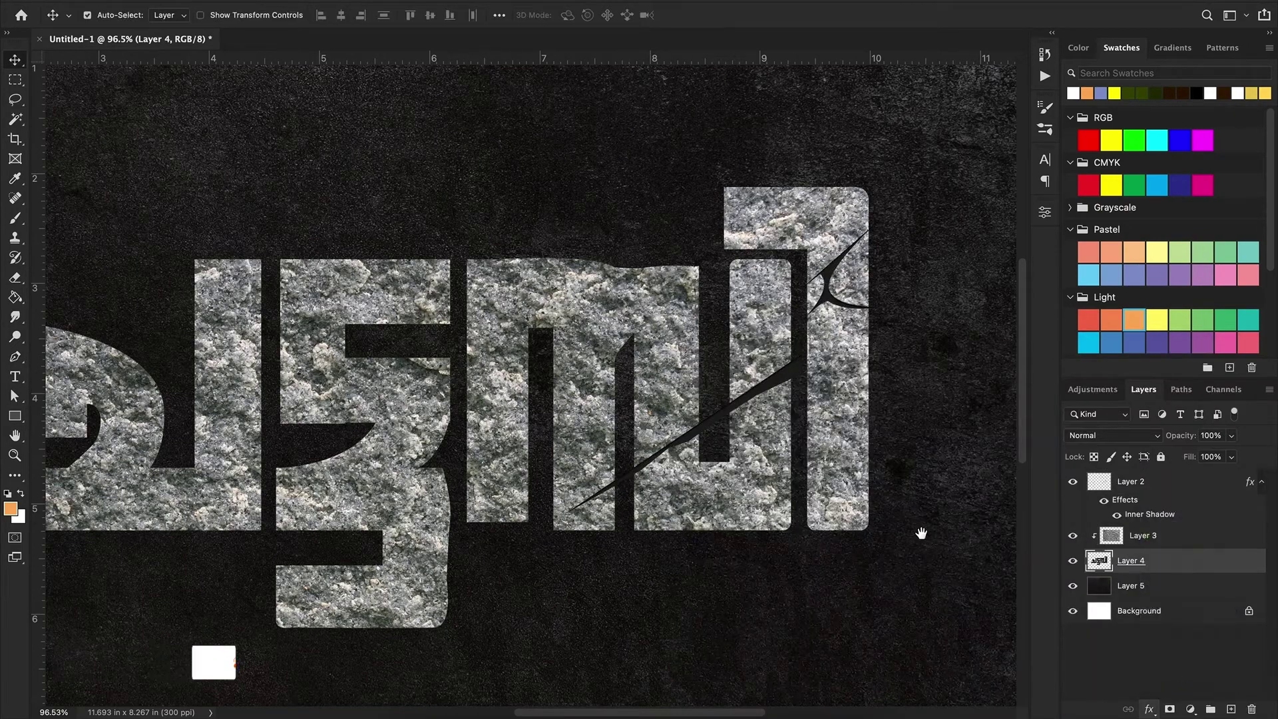
drag(972, 481, 965, 479)
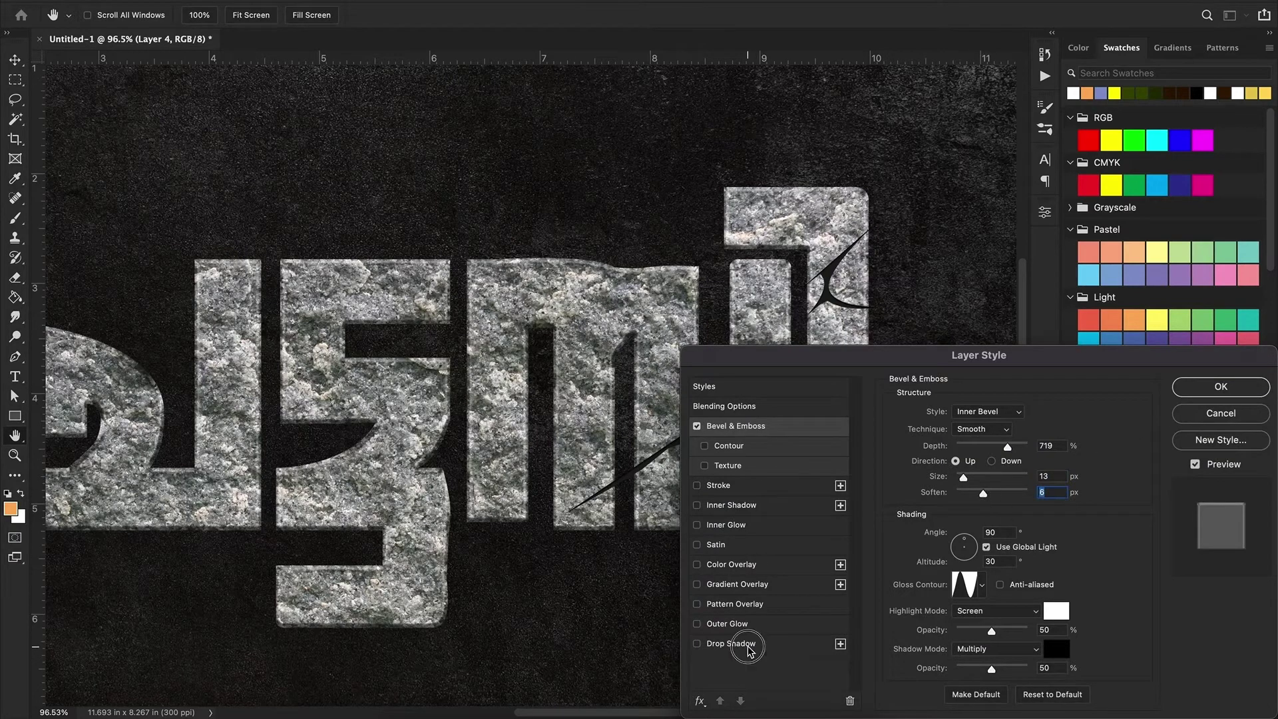
click(730, 643)
drag(951, 479, 974, 480)
drag(978, 434, 1012, 433)
drag(958, 511, 971, 512)
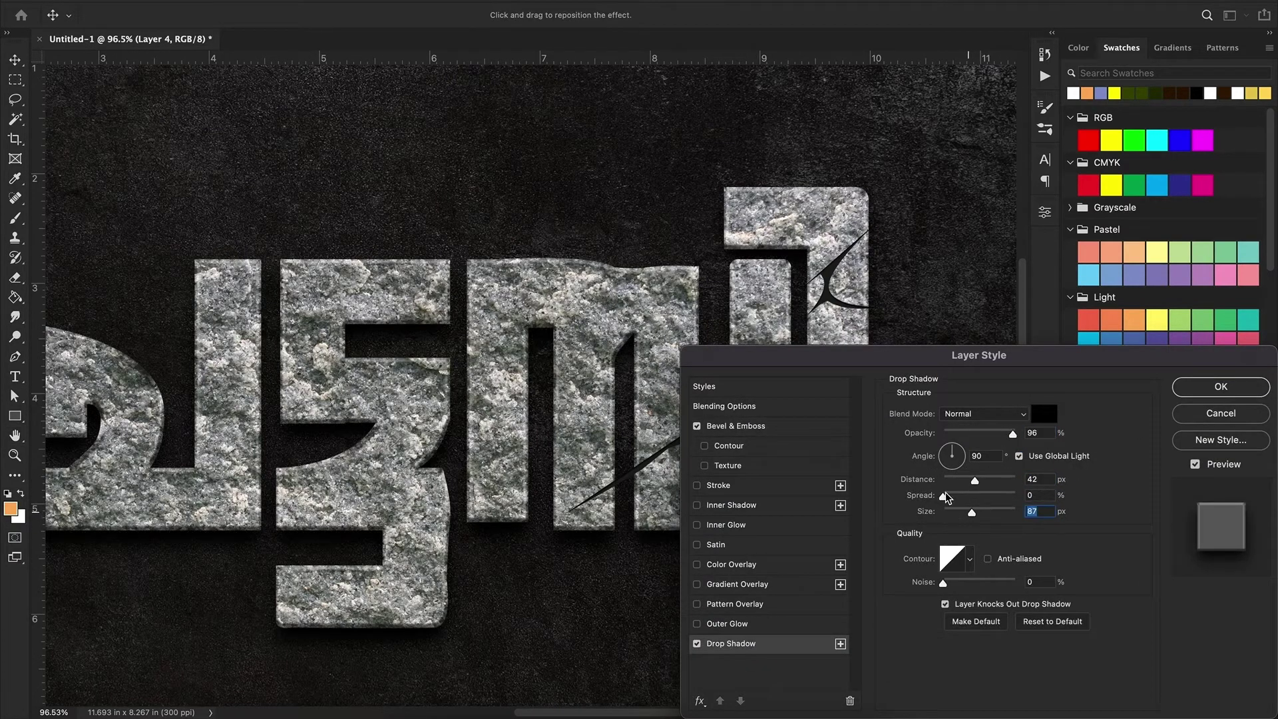
key(Return)
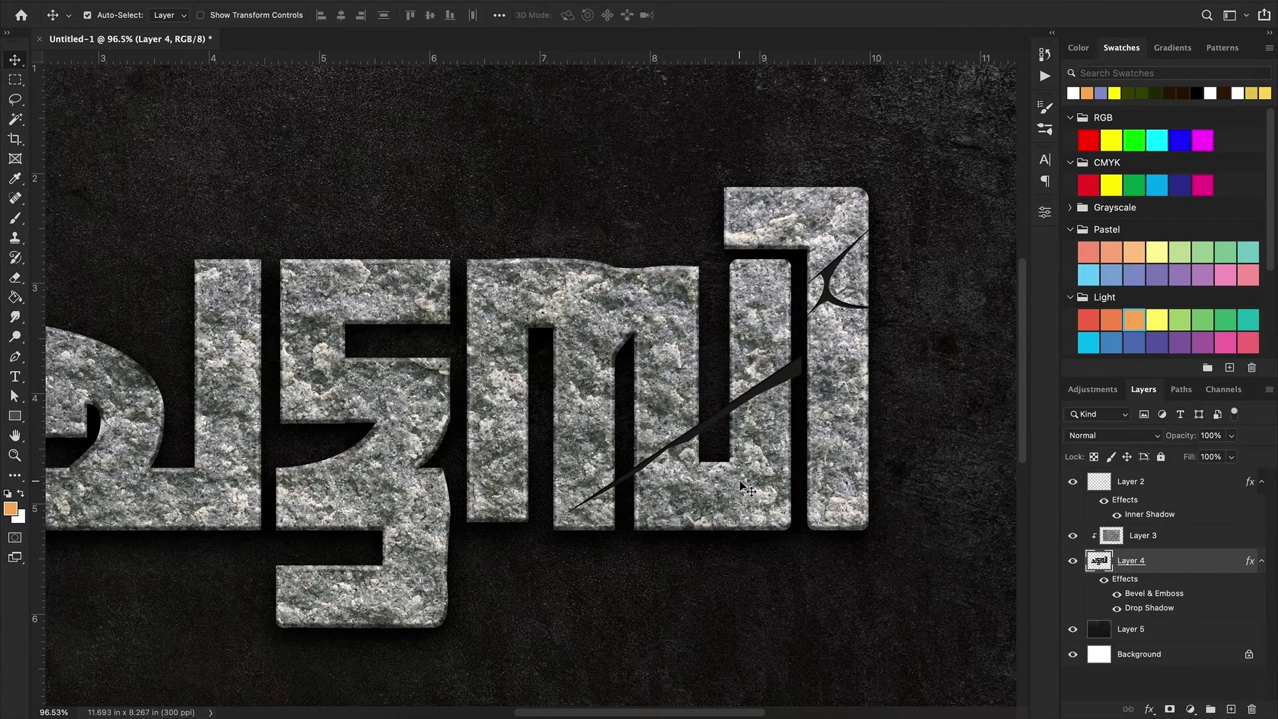
- Search images for a blood splash and preview the gunshot blood splatter result
text(blood splatter textu)
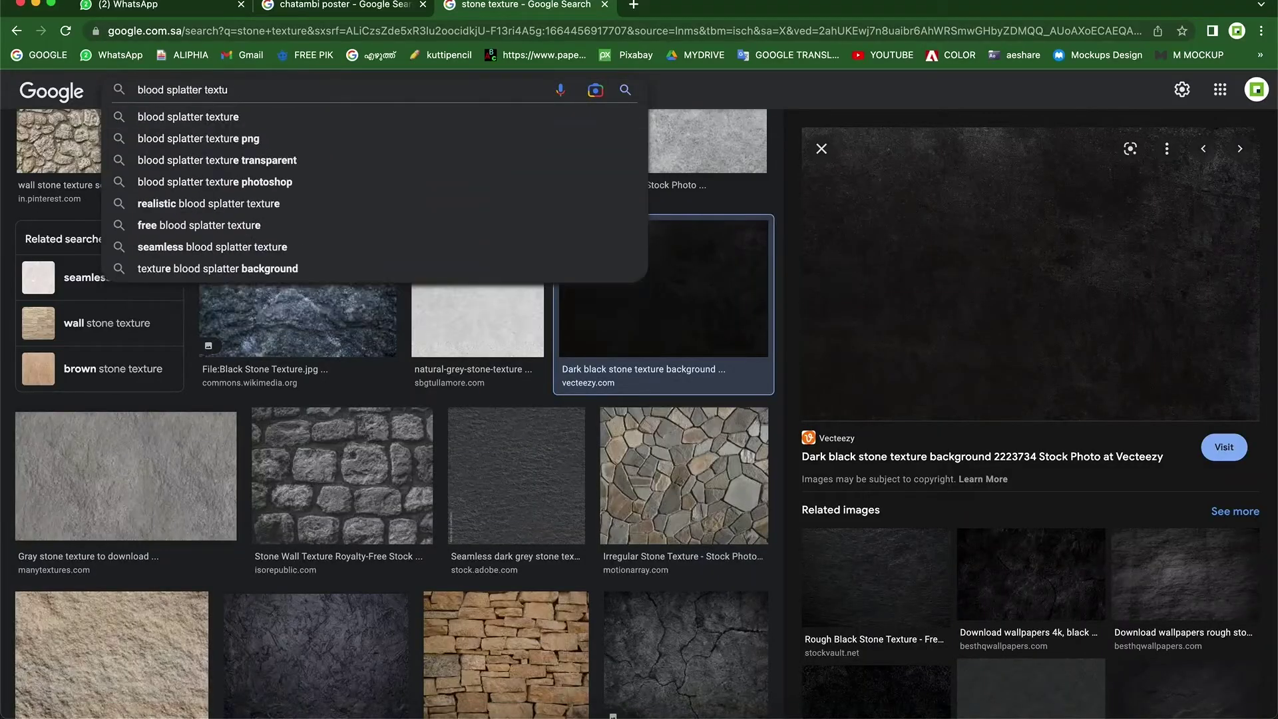
key(BackSpace)
key(BackSpace)
key(BackSpace)
text(sh)
key(Return)
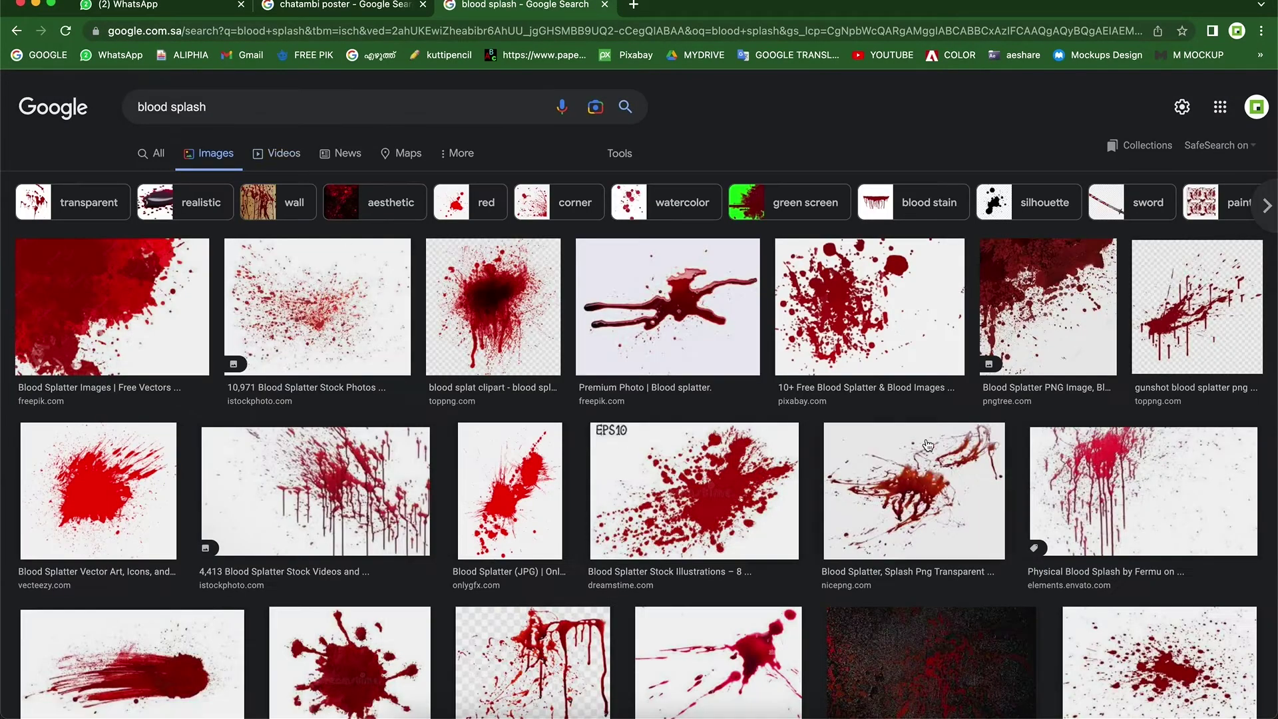
click(988, 325)
- Copy the blood splatter image, paste it into the poster and delete its white backing
right_click(987, 325)
click(1038, 453)
key(super+Tab)
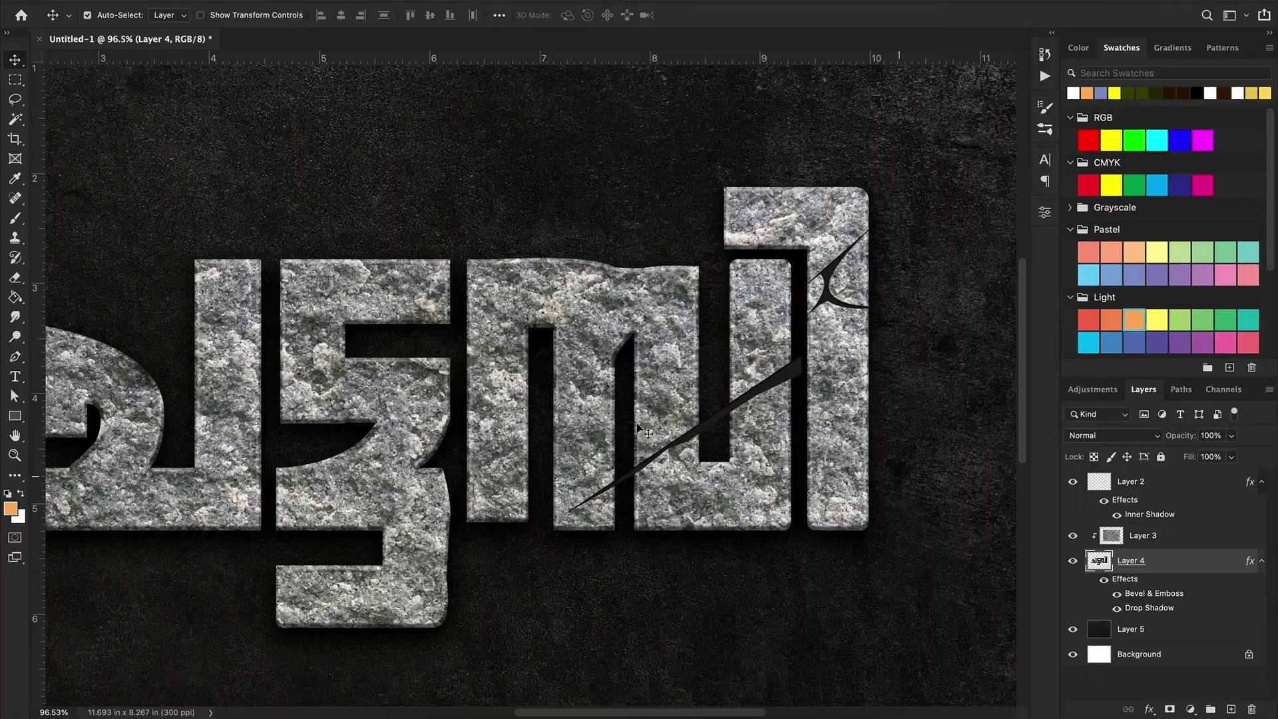
key(super+v)
key(w)
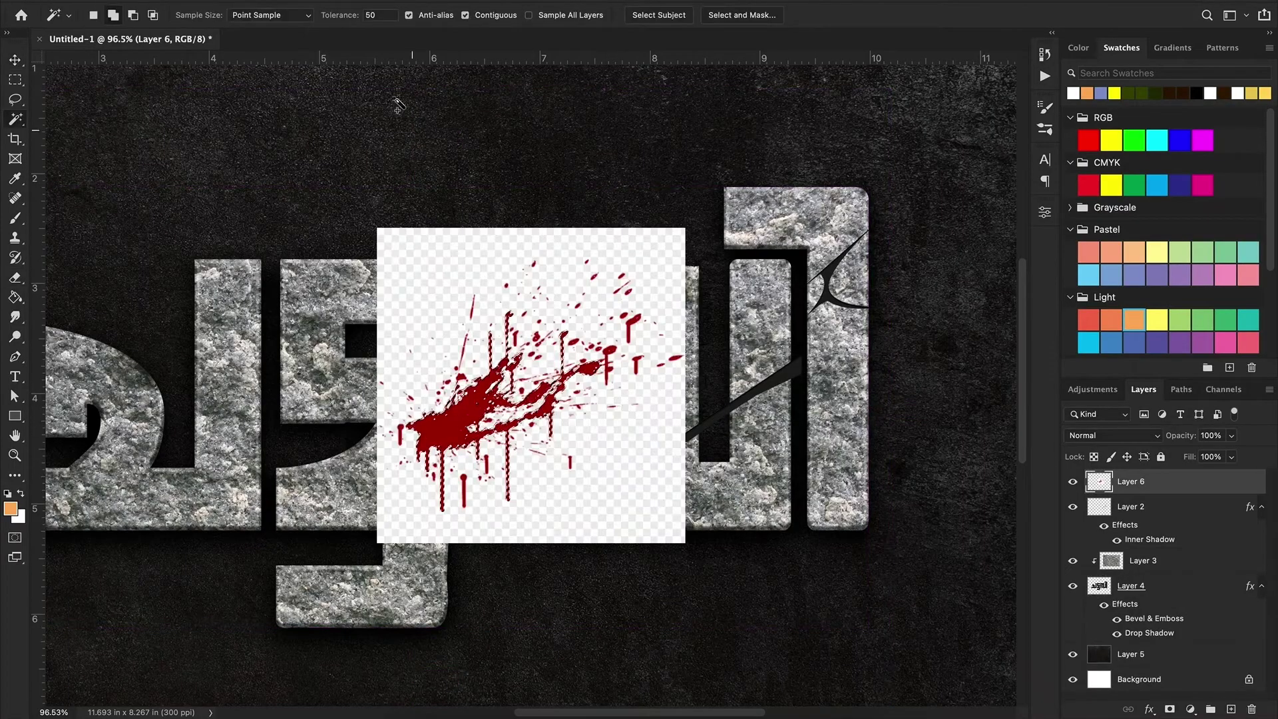
click(465, 412)
click(399, 229)
key(Delete)
- Move the splatter onto the slash and clip it to Layer 2
key(v)
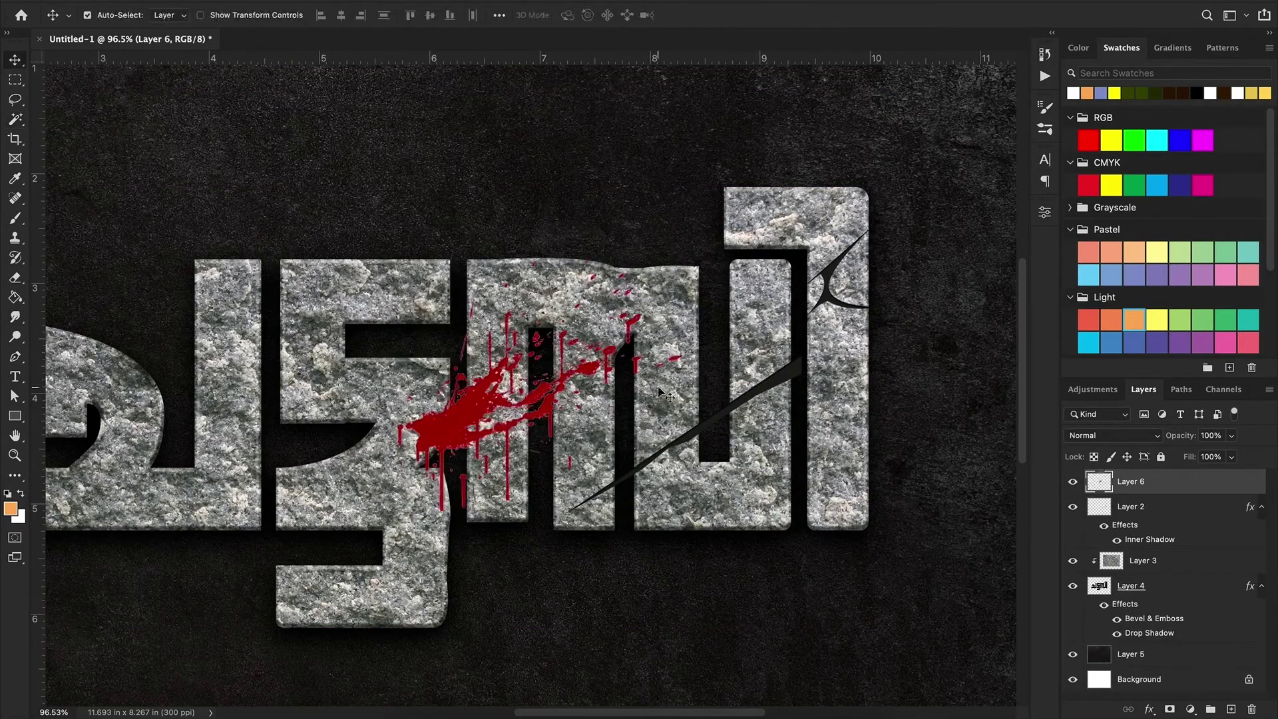
drag(486, 426, 672, 509)
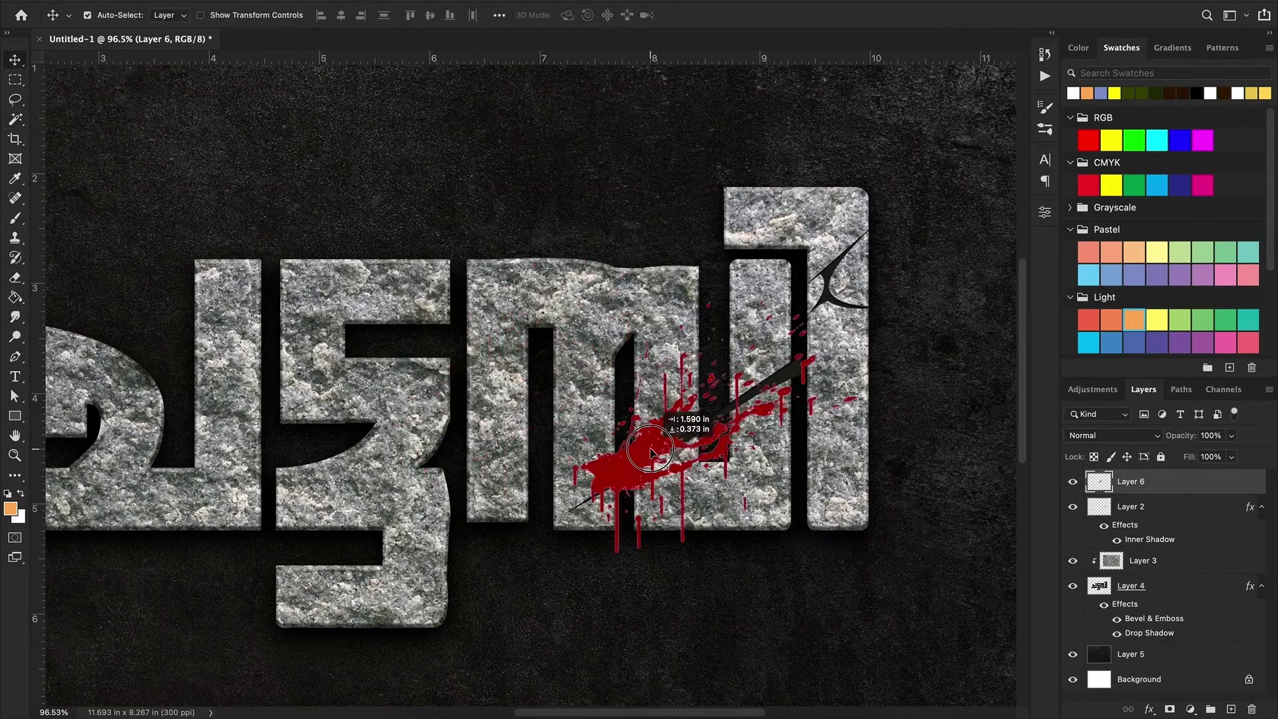
alt+click(1136, 493)
- Duplicate the splatter, rotate it about -23° onto the upper slash, and clip it too
key(ctrl+j)
key(ctrl+t)
drag(879, 586, 865, 312)
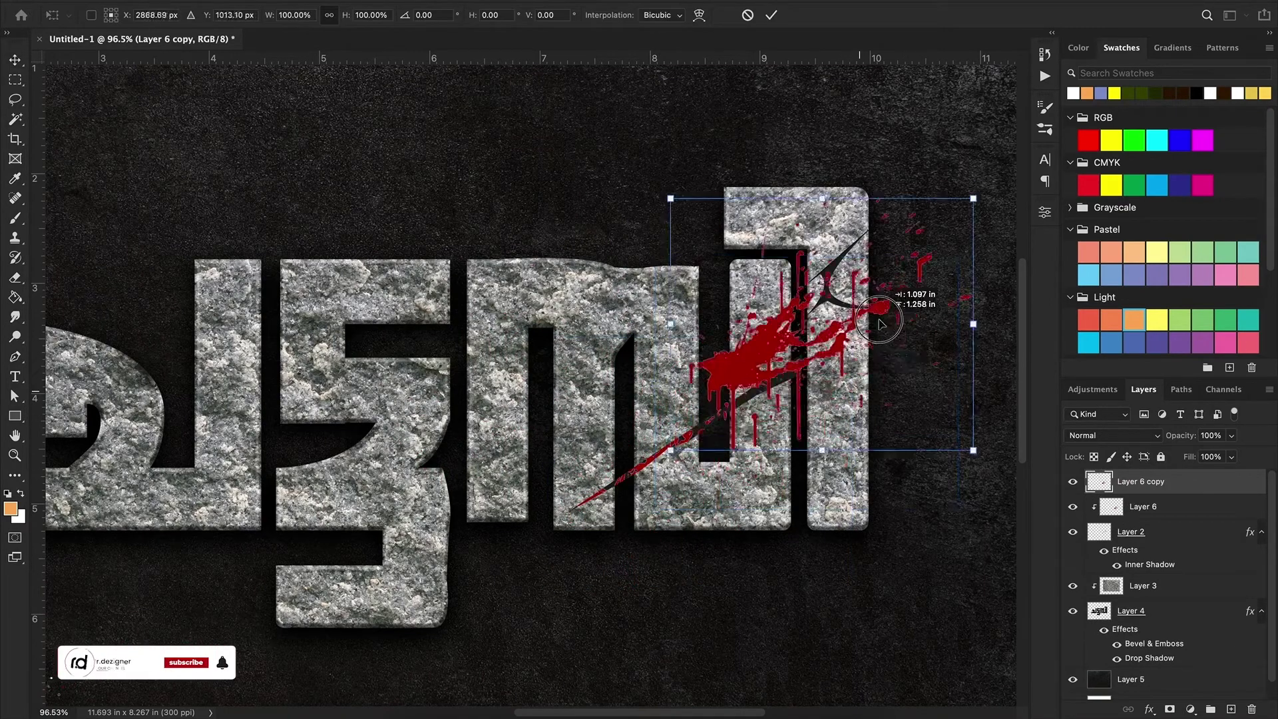
drag(799, 372, 837, 394)
key(Return)
key(ctrl+alt+g)
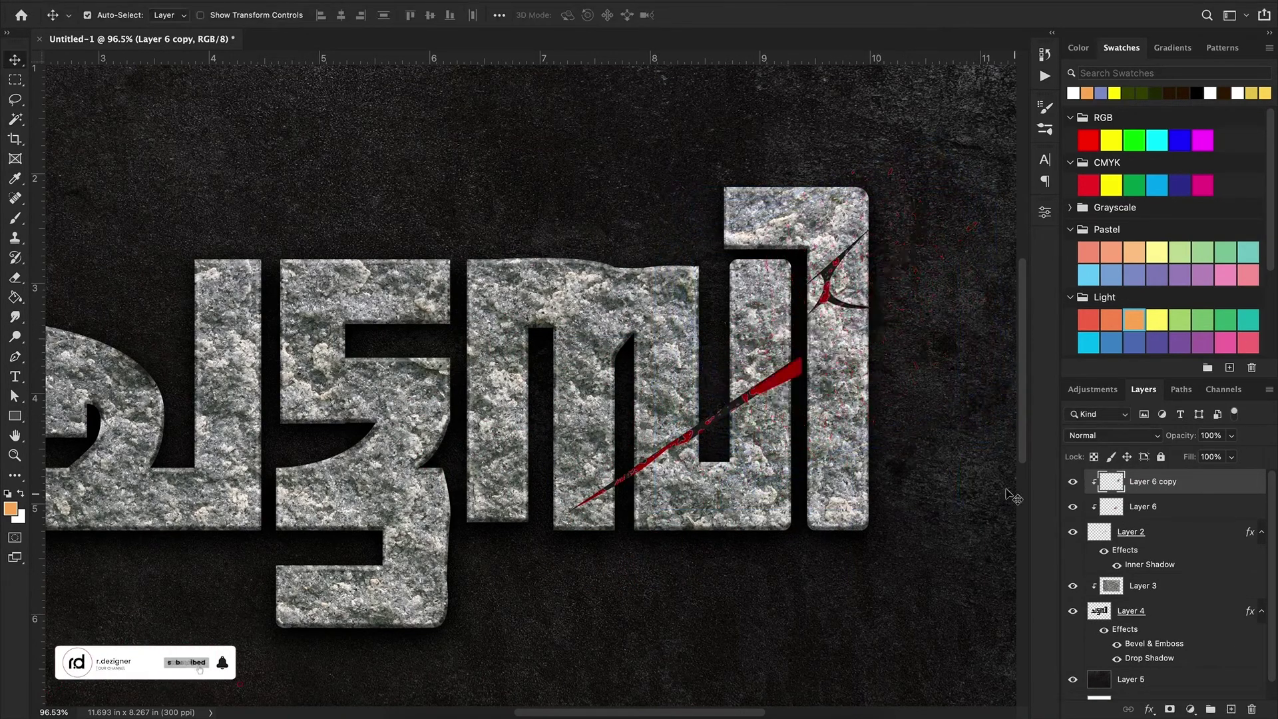
key(z)
drag(925, 501, 799, 501)
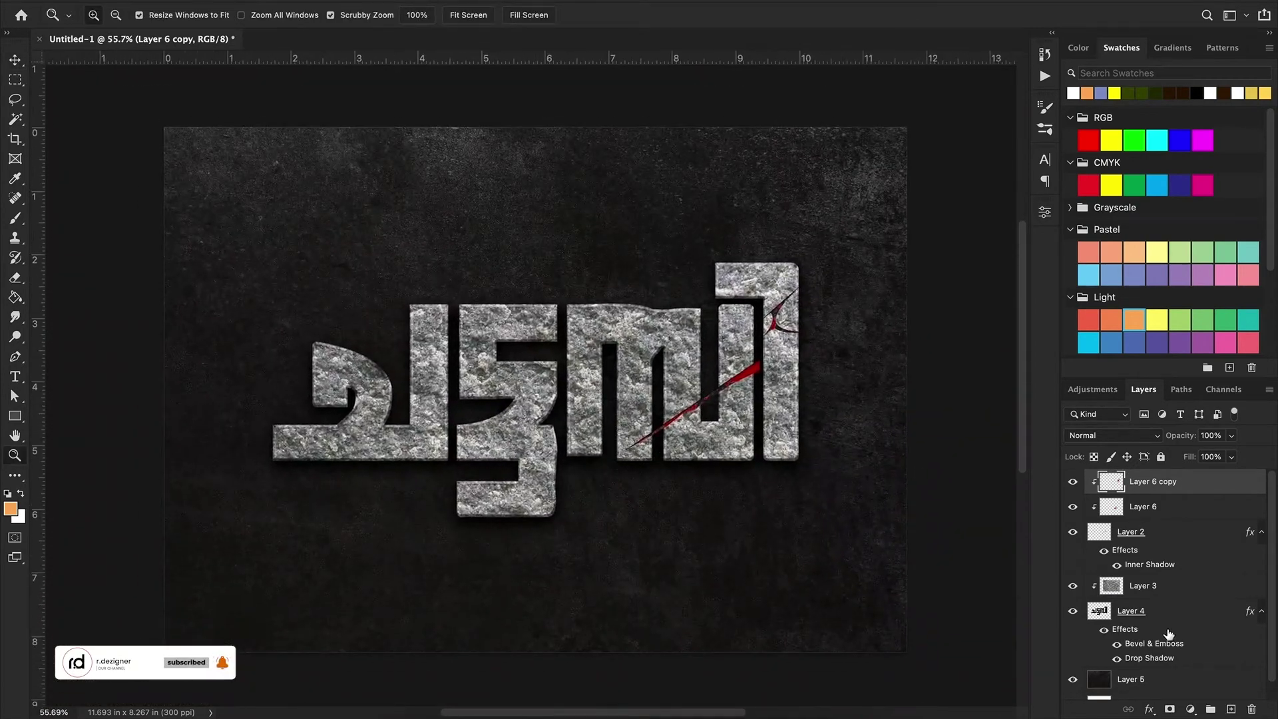
- Create a new empty layer below the lettering layer
click(1154, 635)
key(ctrl+shift+alt+n)
key(ctrl+bracketleft)
- Choose the Spatter brush, adjust its size and set white as the painting colour
key(b)
right_click(557, 399)
scroll(732, 465, down, 10)
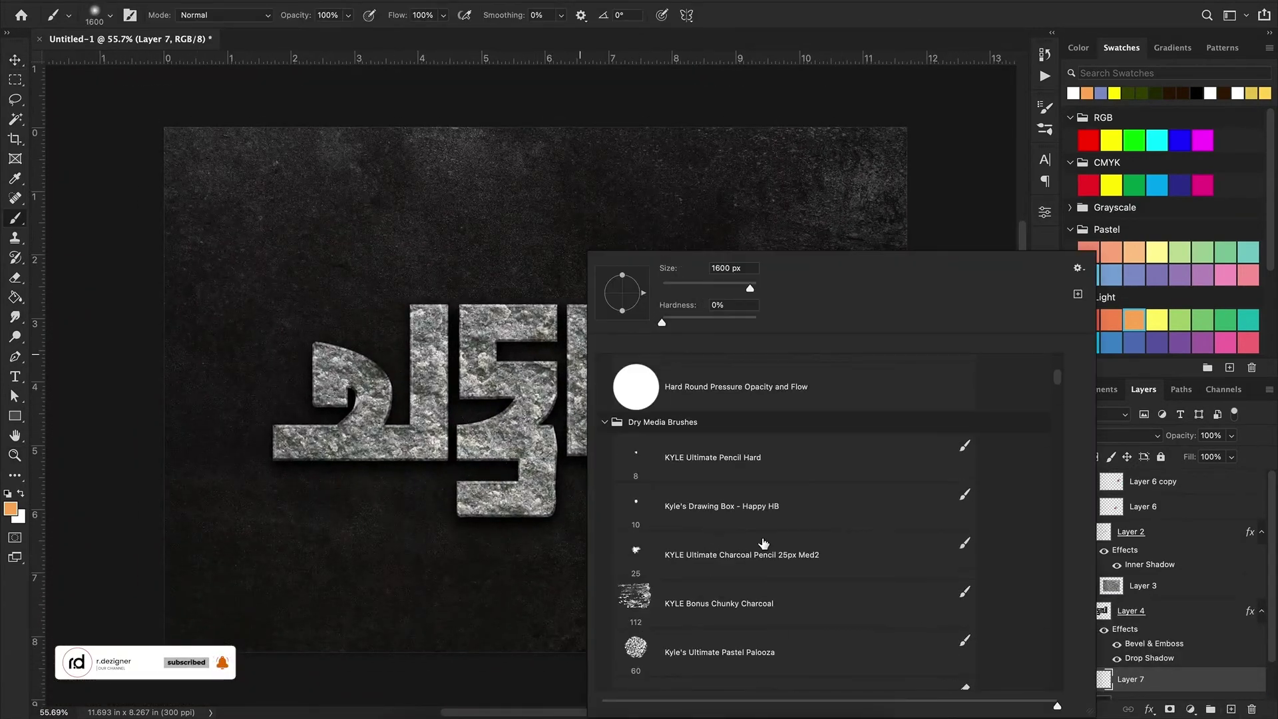
click(738, 536)
key(Return)
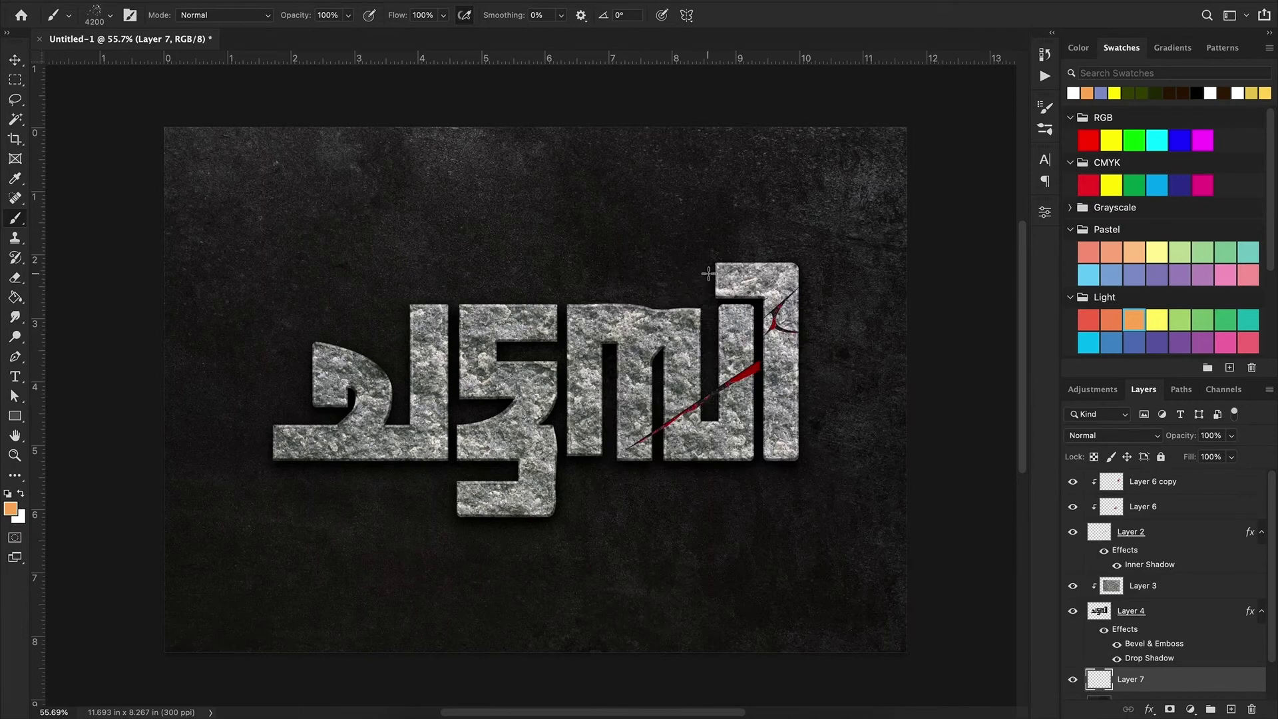
key(d)
key(x)
key(bracketleft)
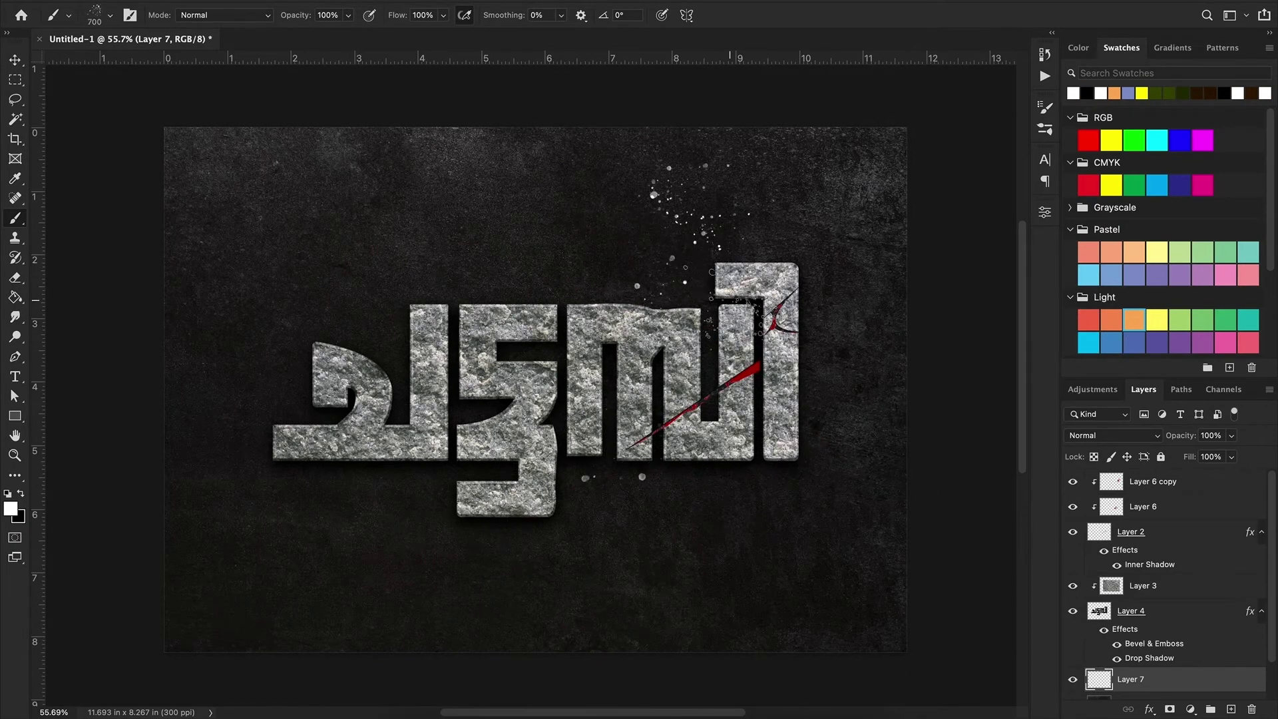
scroll(653, 469, up, 3)
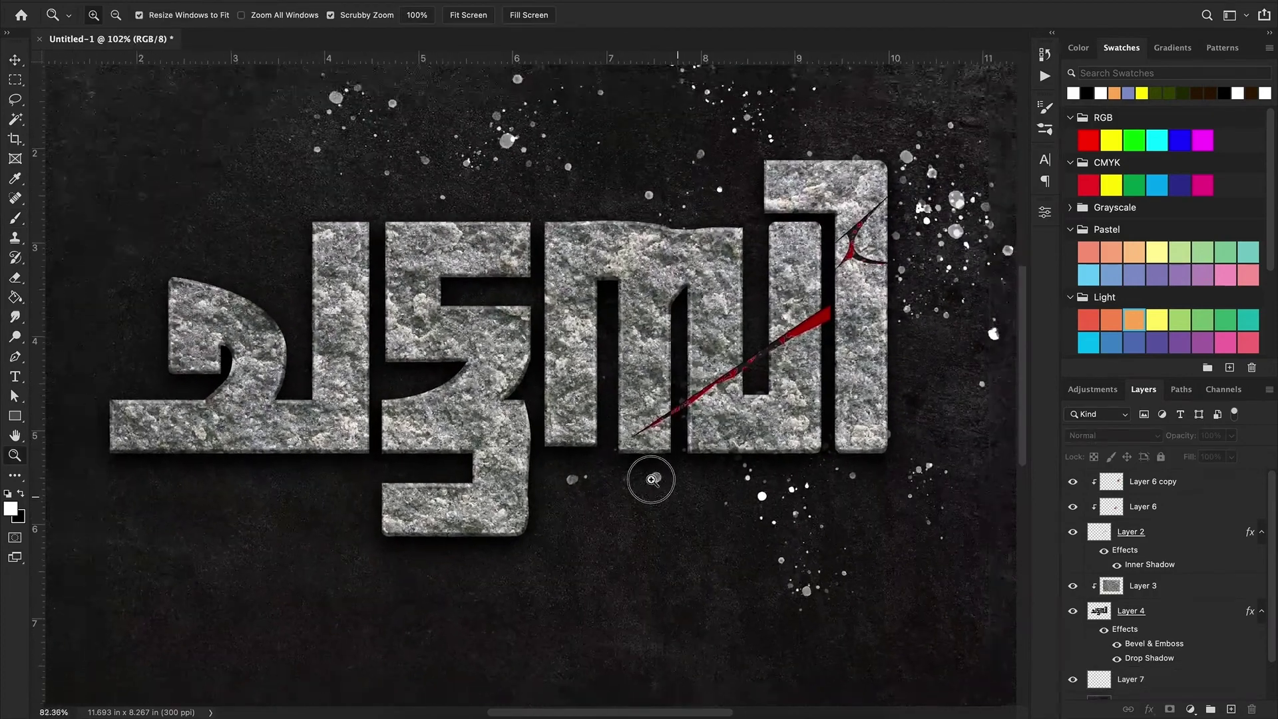
- Select the lettering layer and nudge it slightly into place
key(v)
click(1162, 610)
scroll(1174, 665, down, 3)
click(1124, 585)
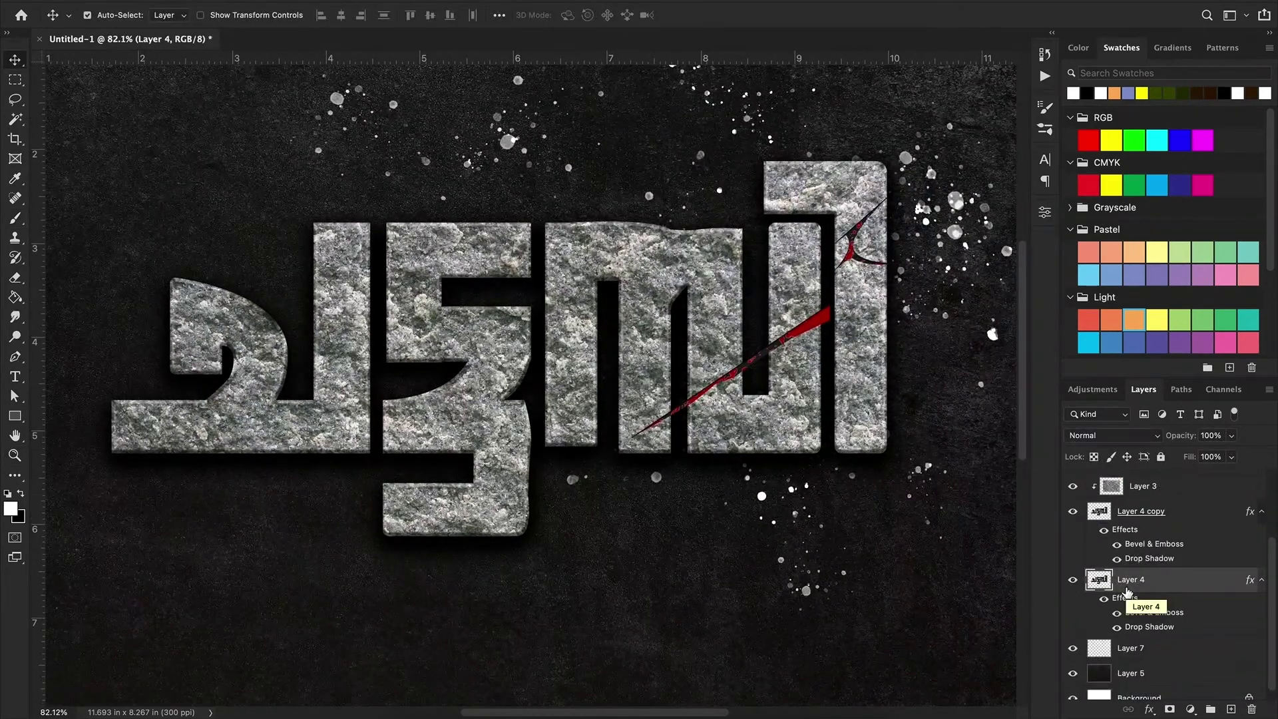
drag(789, 490, 807, 504)
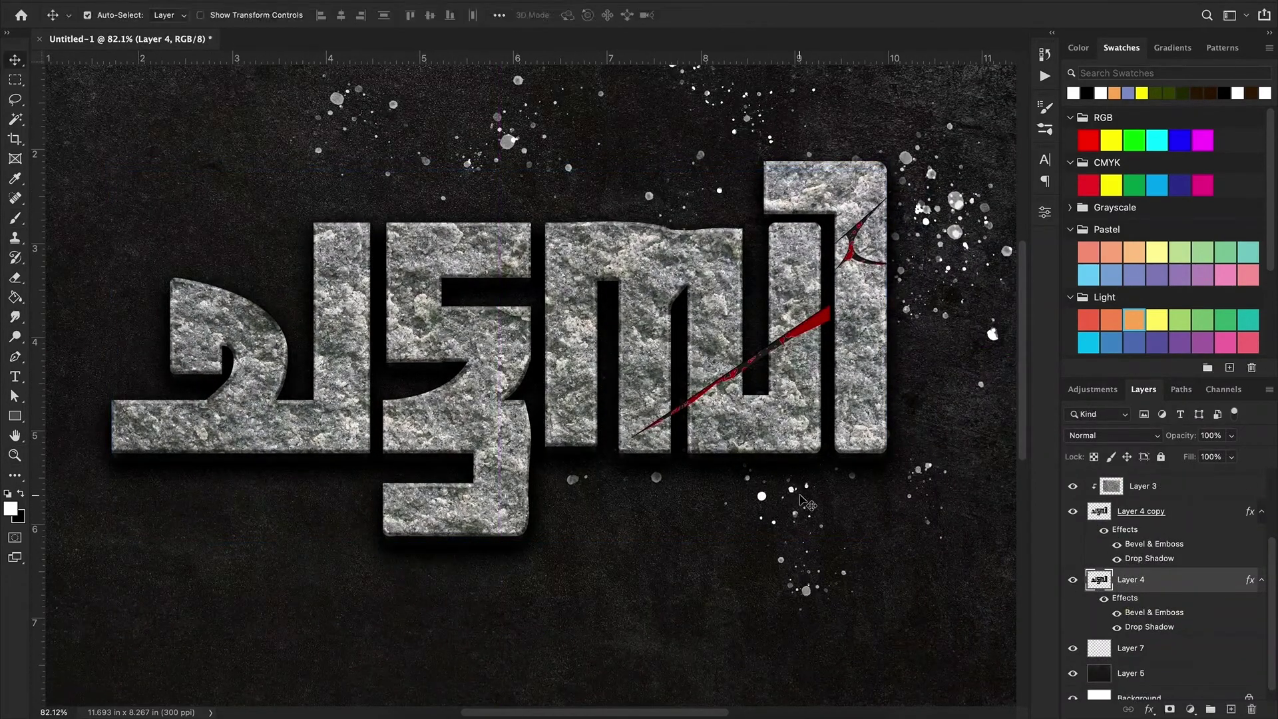
key(ctrl+t)
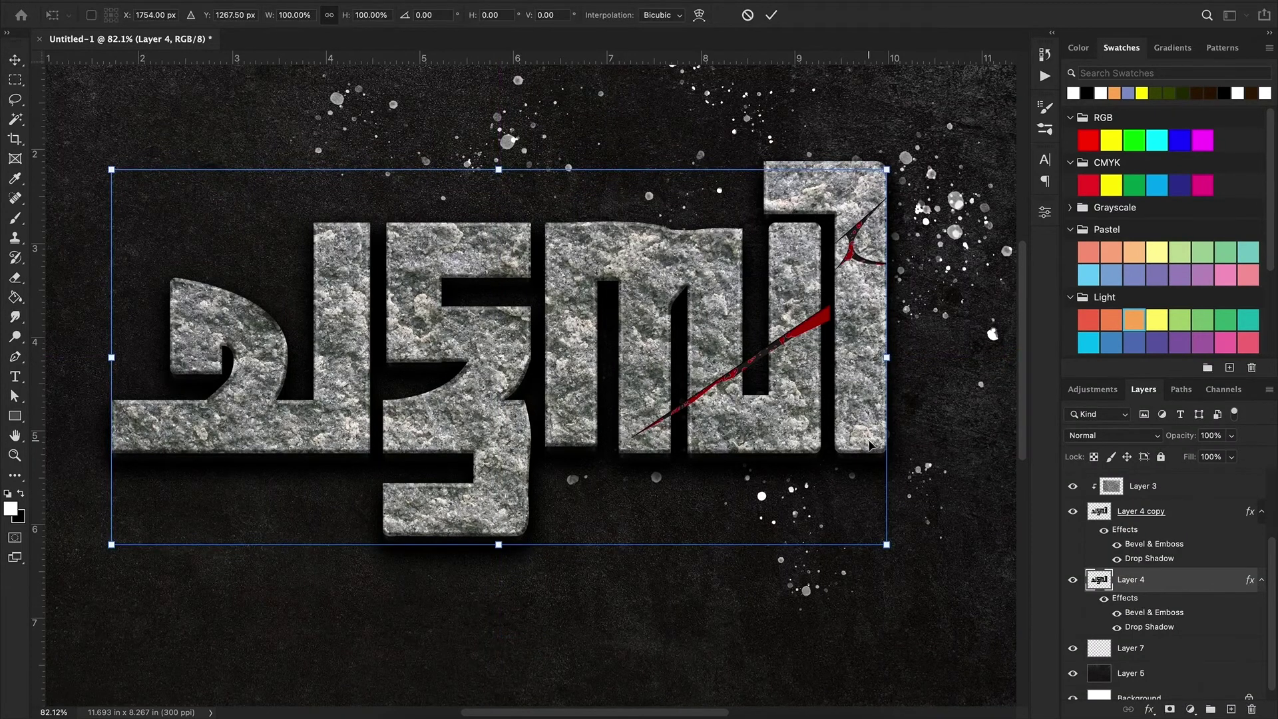
key(Return)
- Give the copy's Bevel & Emboss Smooth technique, 698% depth, 16 px size and soften 5
double_click(1154, 544)
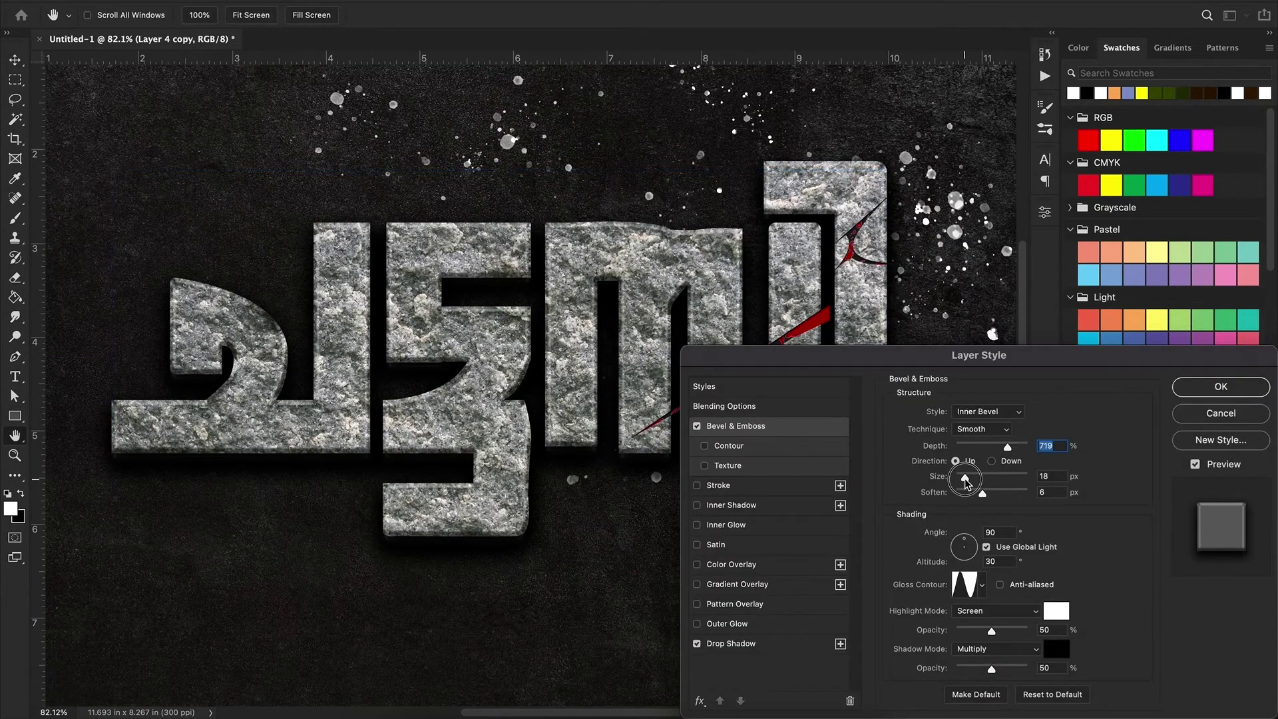
click(982, 428)
click(982, 442)
mouse_move(983, 494)
mouse_down()
mouse_move(963, 477)
mouse_move(1006, 447)
mouse_up()
click(991, 429)
click(975, 415)
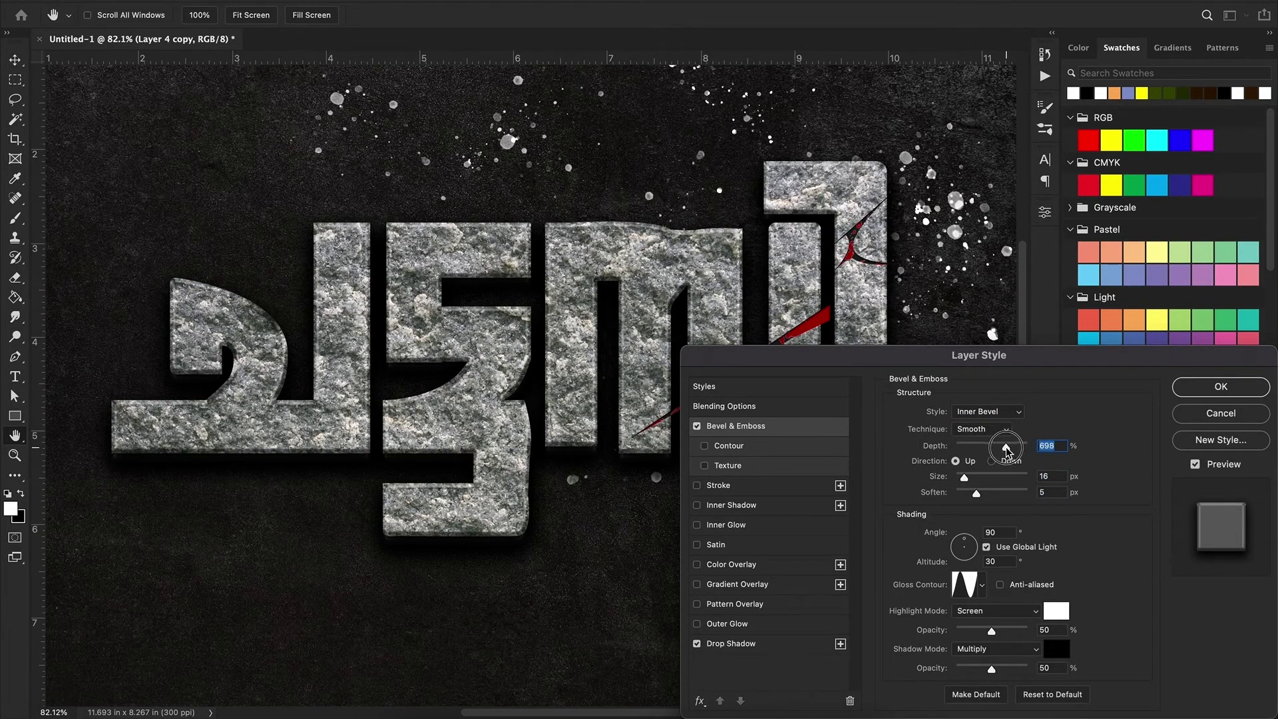
click(1221, 386)
click(1145, 611)
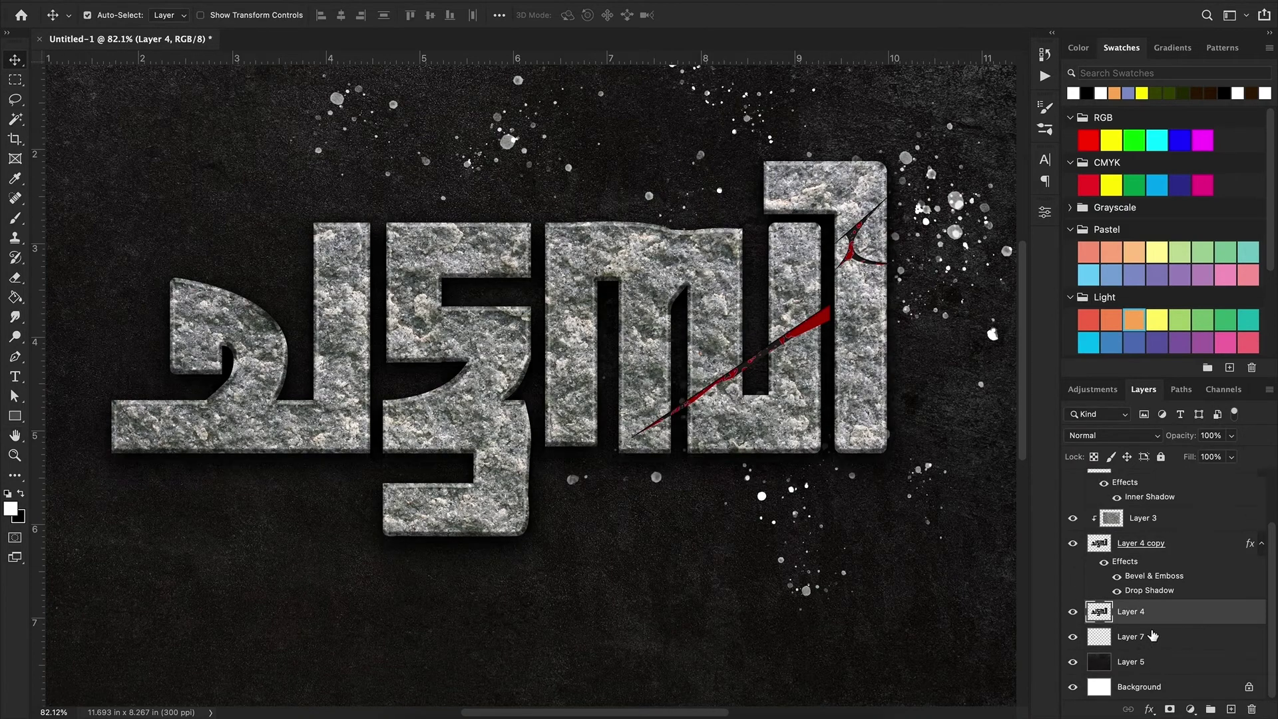
- Duplicate the stone texture Layer 3 and clip the copy to the lower lettering Layer 4
ctrl+click(1099, 611)
mouse_move(1148, 518)
mouse_down()
mouse_move(1167, 526)
mouse_move(1136, 625)
mouse_up()
alt+click(1135, 625)
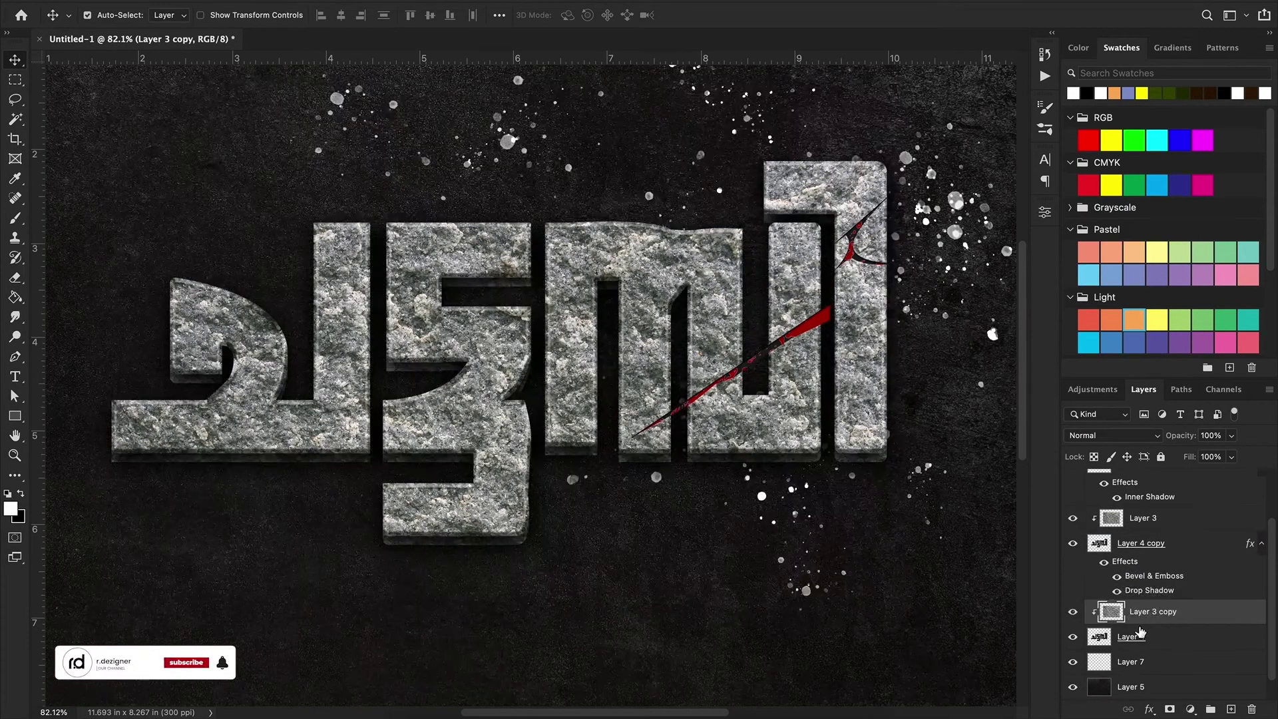
shift+click(1161, 638)
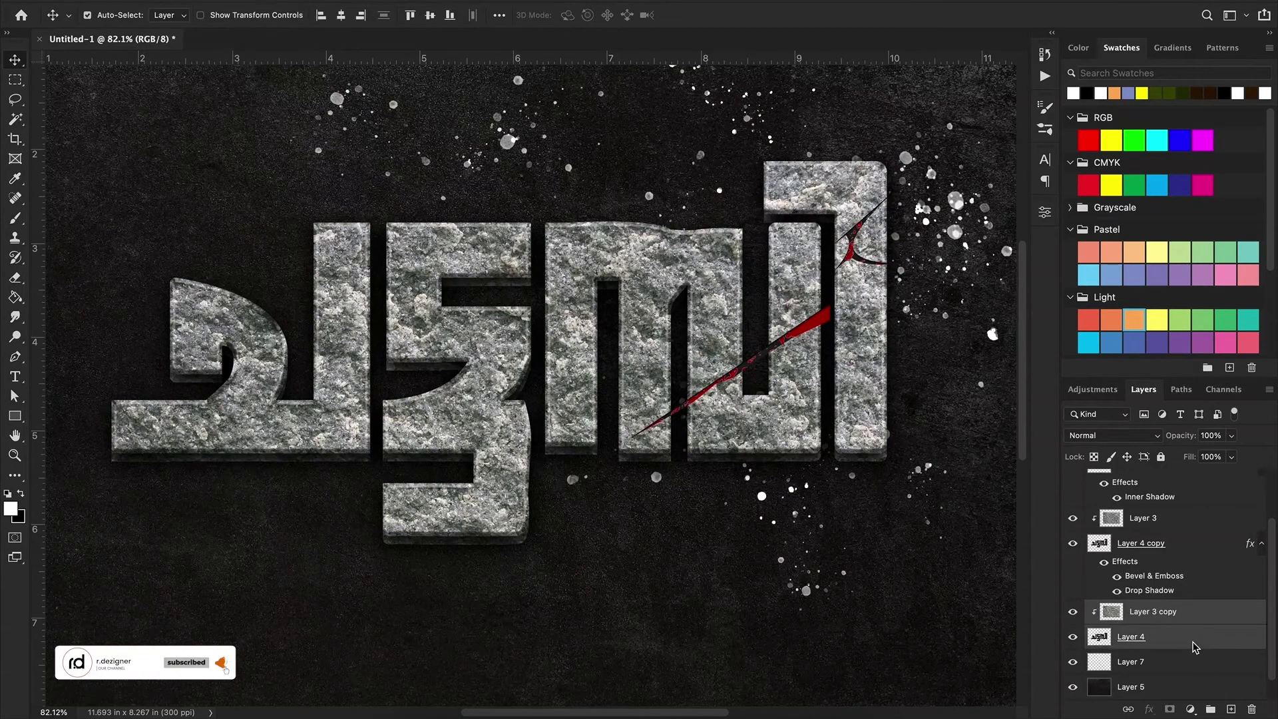
key(z)
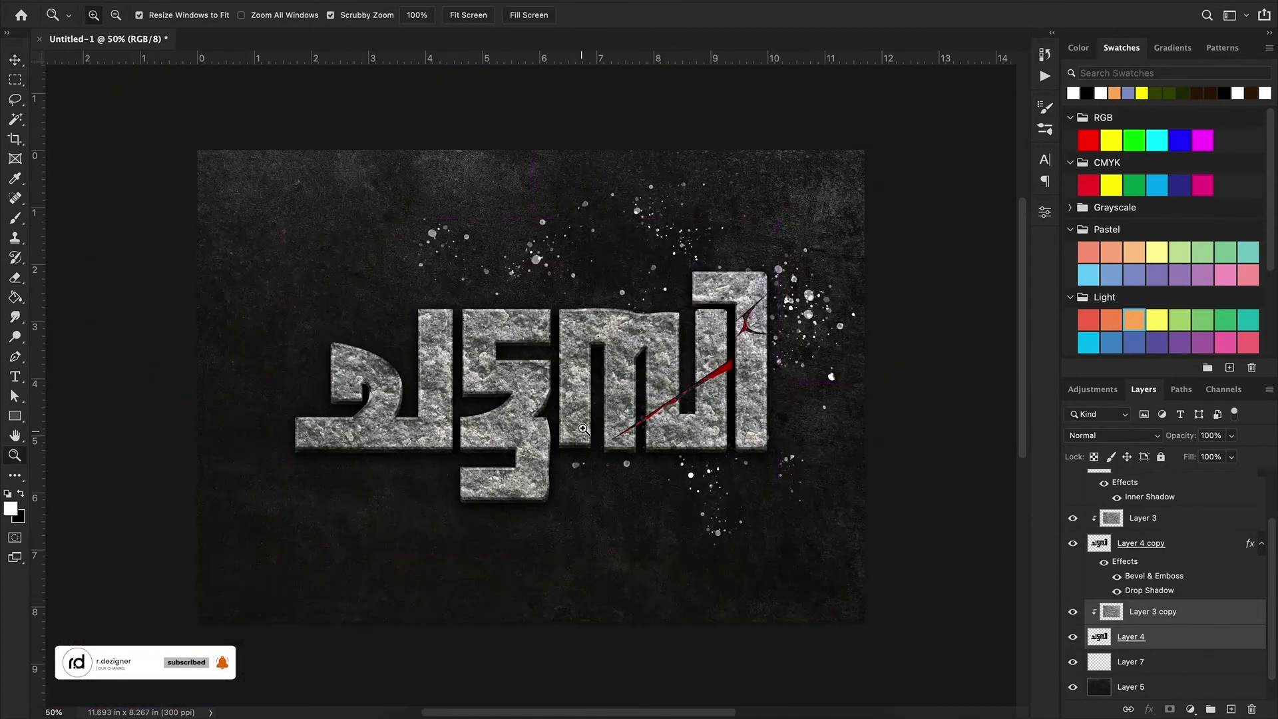
drag(831, 604, 633, 391)
key(v)
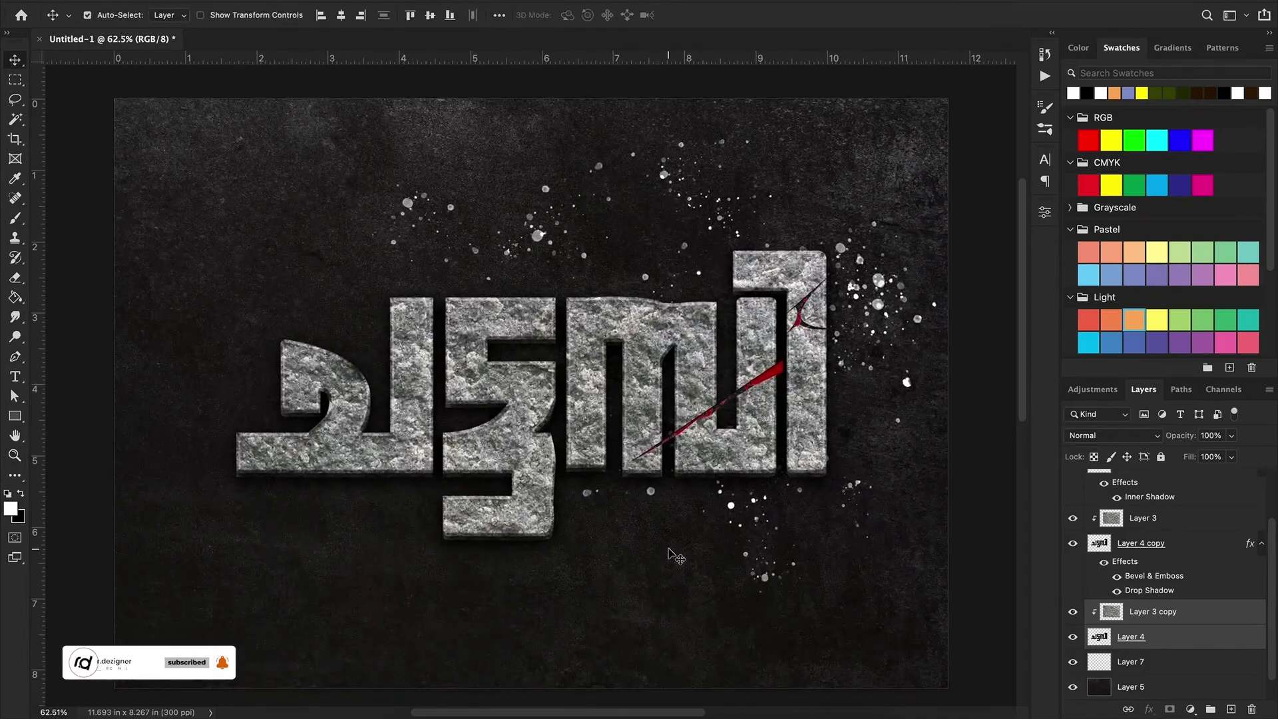